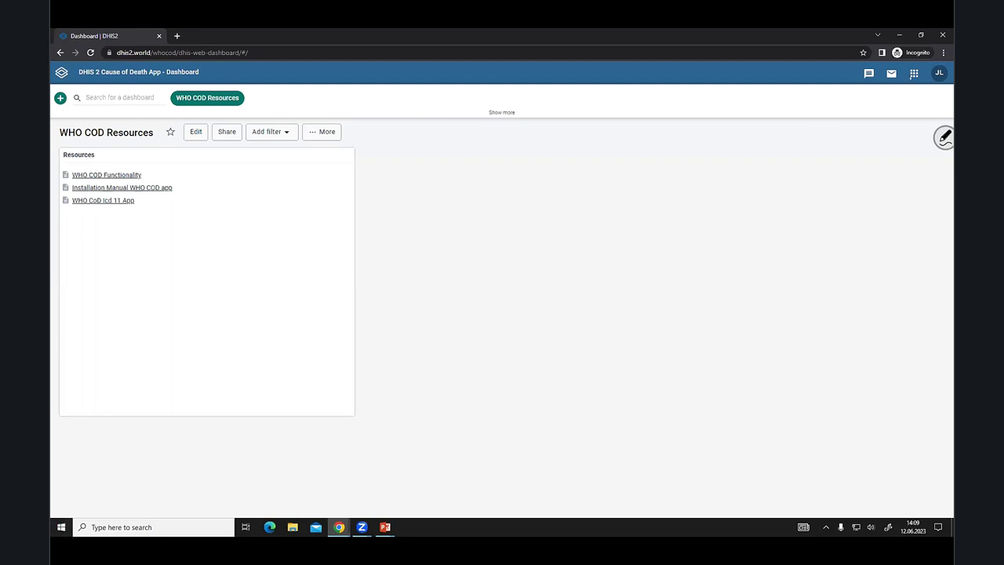
# Launch the Cause of Death app from the apps grid
pyautogui.click(914, 73)
pyautogui.scroll(-5, 829, 311)
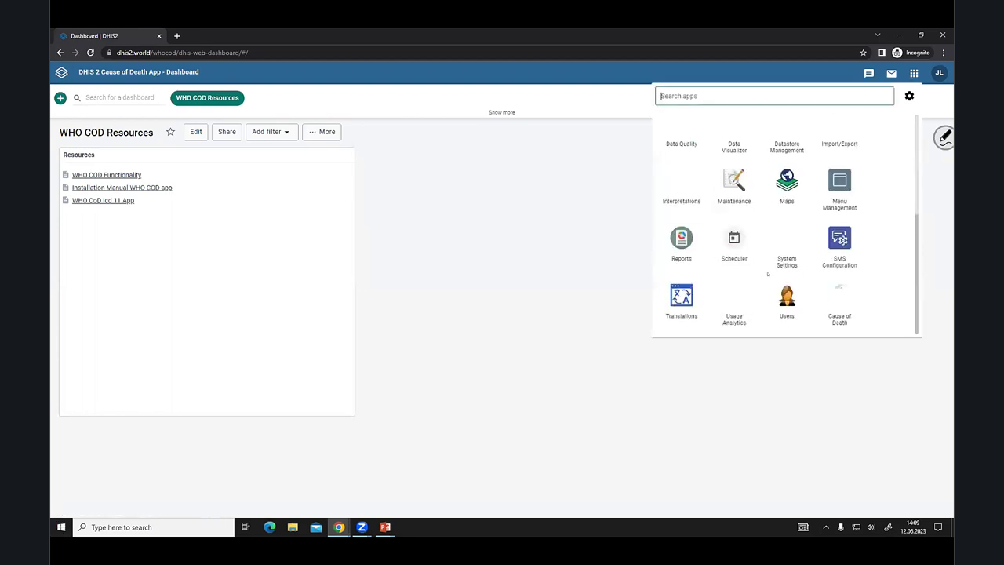
pyautogui.click(829, 310)
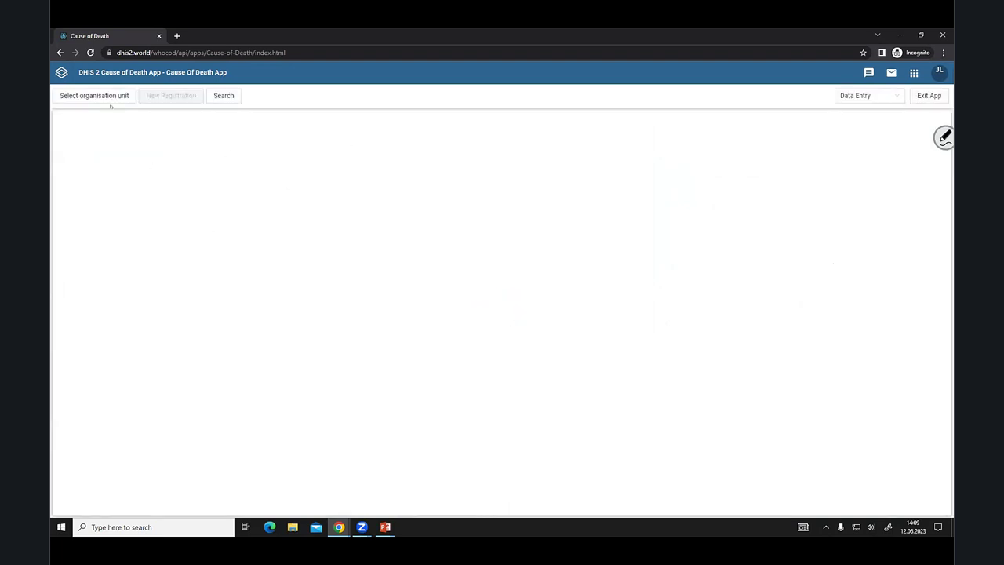
# Select Animal Region > Bird District > Cardinal Hospital Gateway PHC as the organisation unit
pyautogui.click(109, 100)
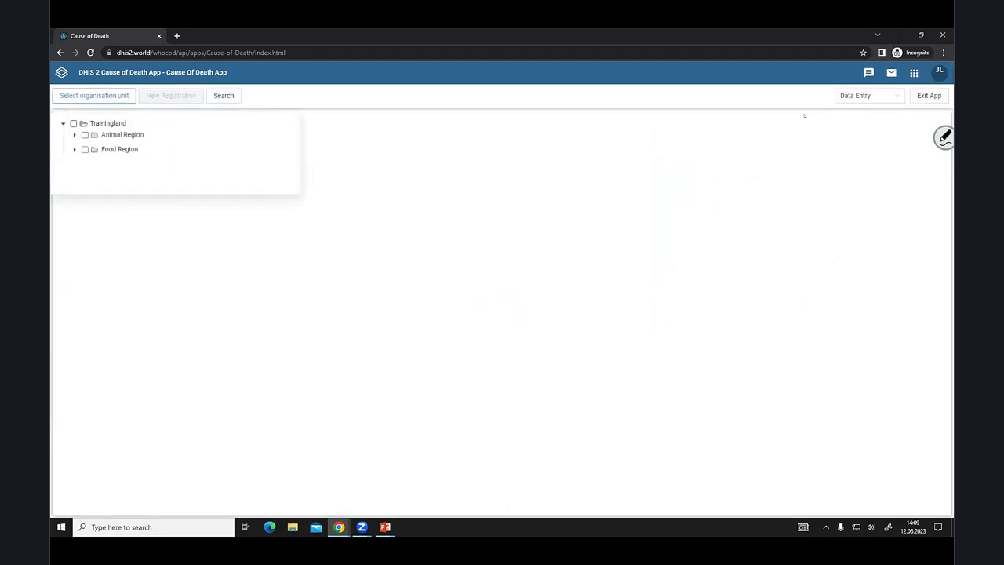
pyautogui.click(74, 135)
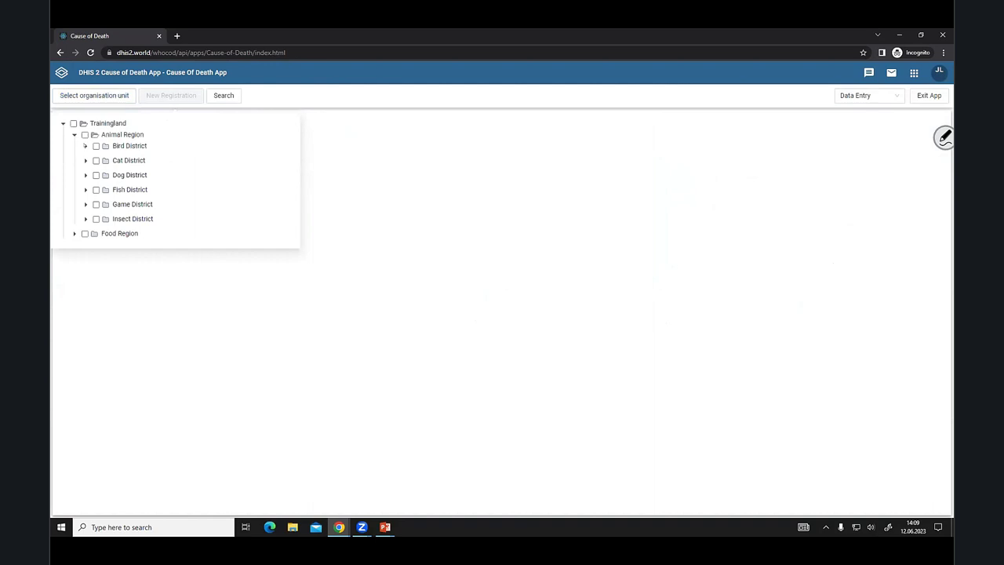
pyautogui.click(86, 146)
pyautogui.click(137, 158)
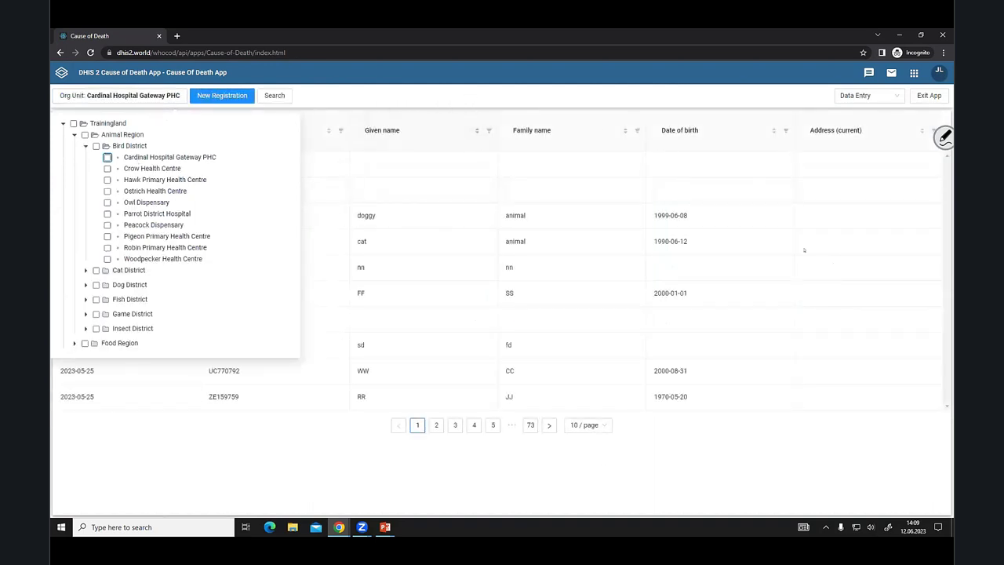
pyautogui.click(526, 475)
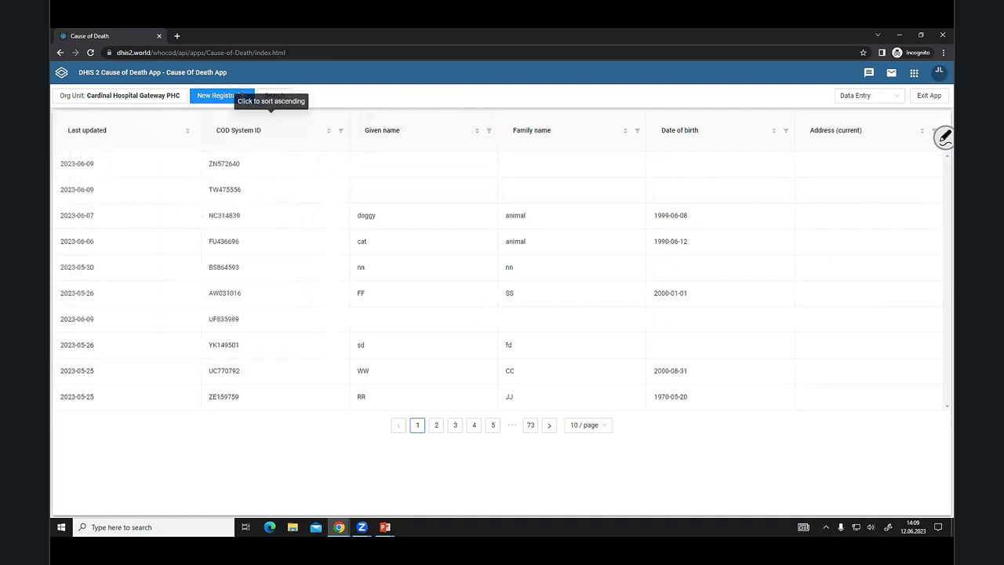
# Start a new death registration reported 2023-06-12 with date of death 2023-06-10
pyautogui.click(222, 95)
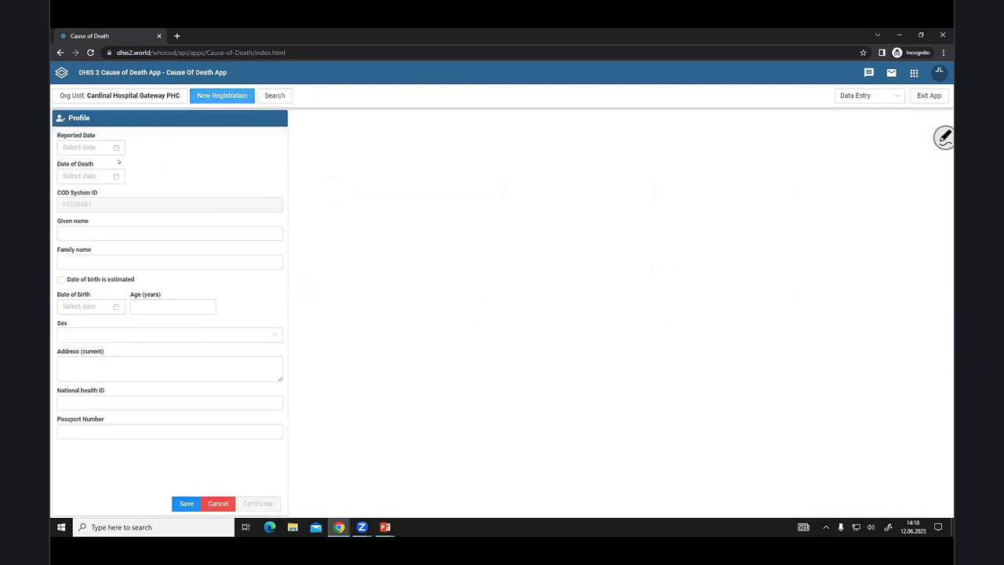
pyautogui.click(85, 147)
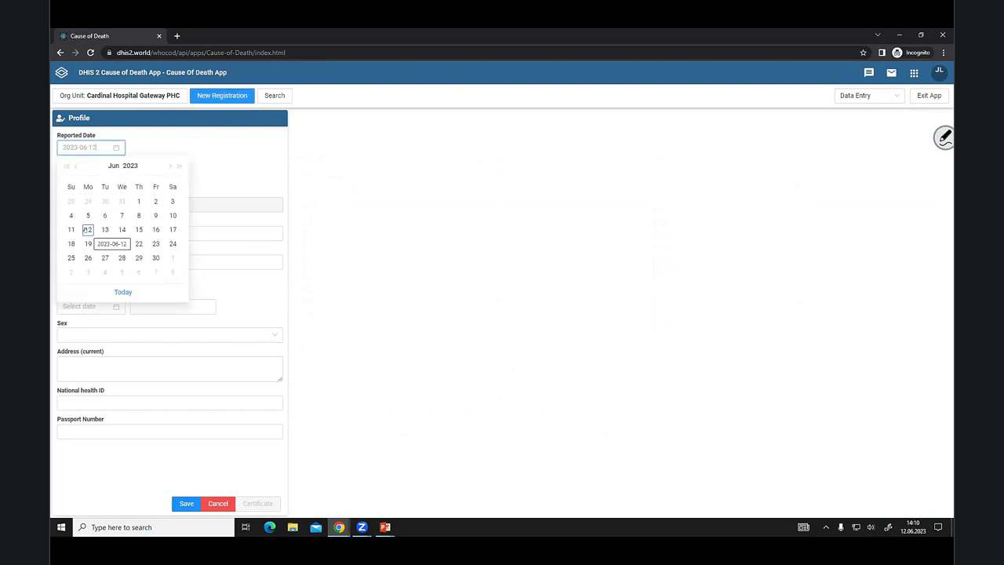
pyautogui.click(87, 229)
pyautogui.click(85, 175)
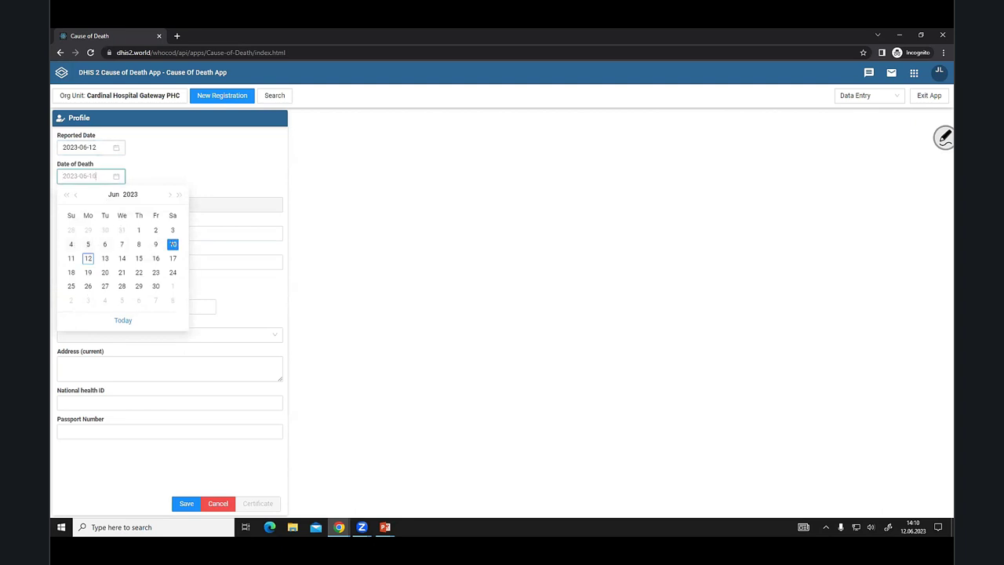
pyautogui.click(172, 244)
# Enter the deceased's given name and family name
pyautogui.click(134, 232)
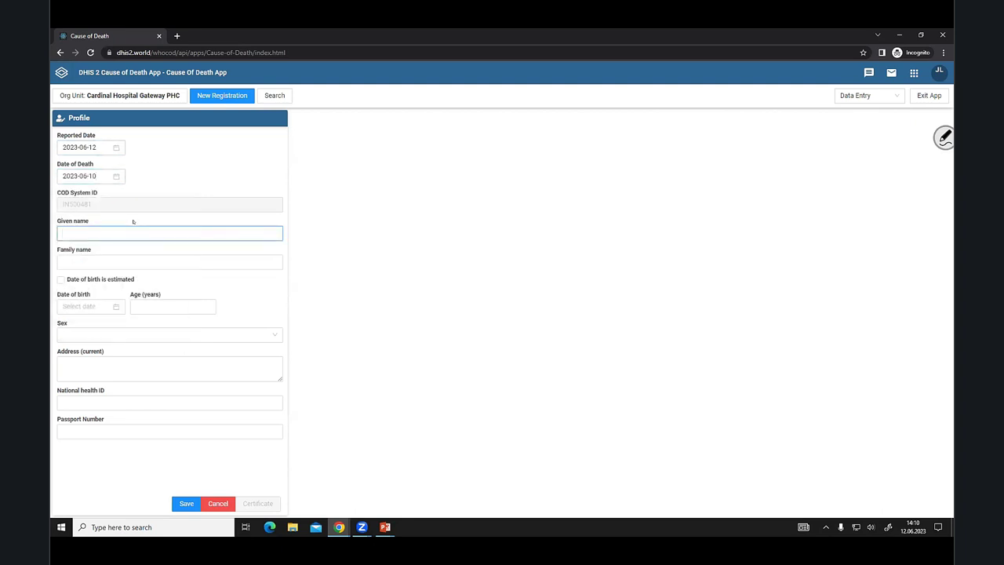
pyautogui.write('Di')
pyautogui.write('avid')
pyautogui.press('Tab')
pyautogui.write('potter')
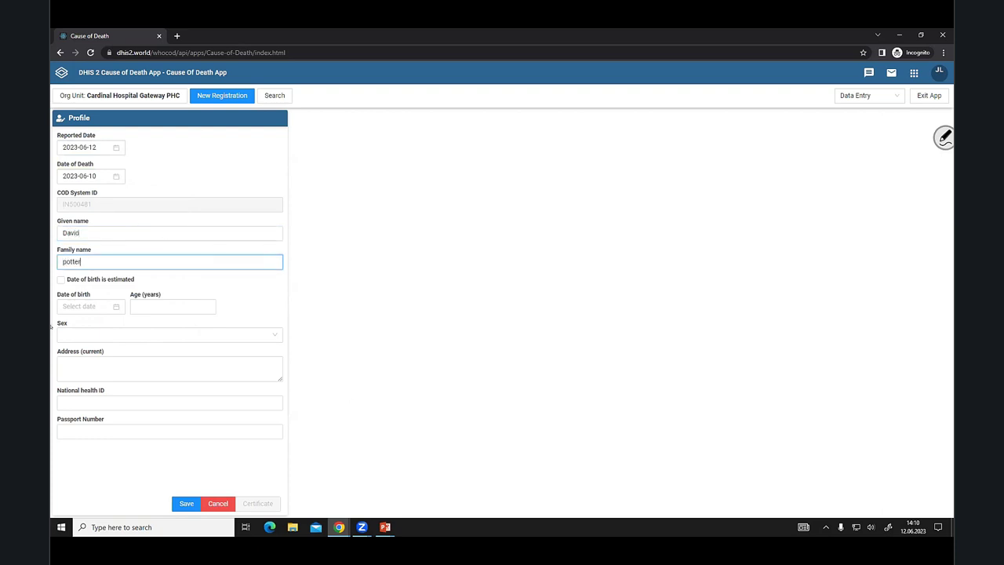
# Set the date of birth to 1997-06-11 in the birth-date calendar
pyautogui.click(137, 303)
pyautogui.click(72, 306)
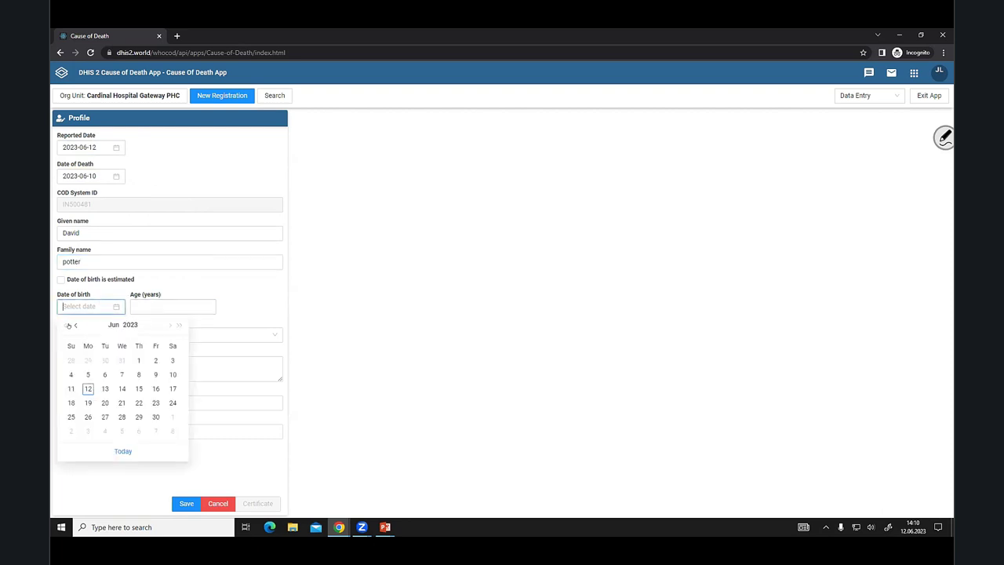
pyautogui.click(66, 325)
pyautogui.click(67, 324)
pyautogui.click(66, 325)
pyautogui.click(65, 325)
pyautogui.click(65, 325)
pyautogui.click(65, 325)
pyautogui.click(65, 325)
pyautogui.click(65, 325)
pyautogui.click(65, 324)
pyautogui.click(66, 325)
pyautogui.click(64, 324)
pyautogui.click(64, 324)
pyautogui.click(64, 325)
pyautogui.click(65, 325)
pyautogui.click(64, 325)
pyautogui.click(64, 324)
pyautogui.click(122, 374)
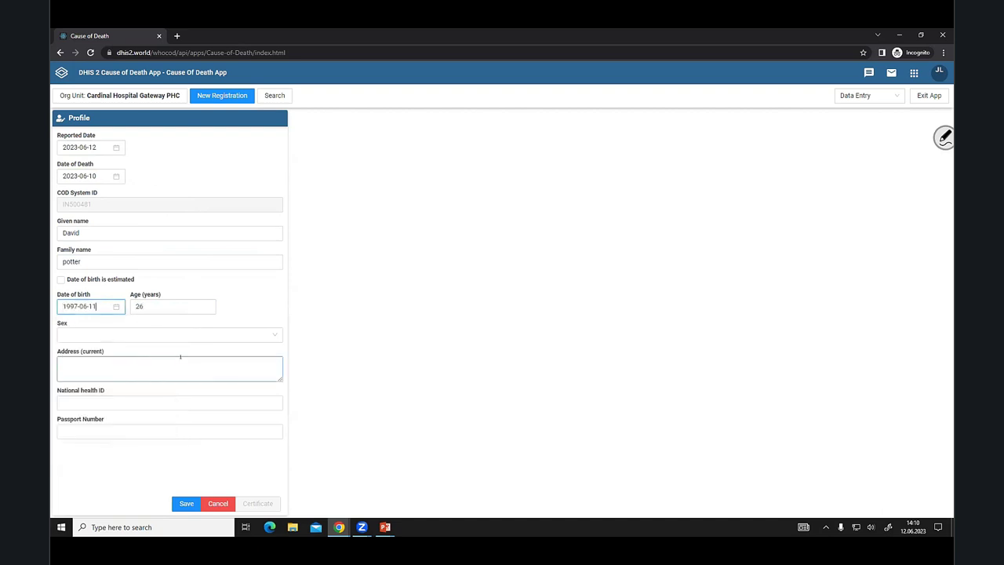
# Set the sex to Male and save the deceased's profile
pyautogui.click(94, 335)
pyautogui.click(92, 355)
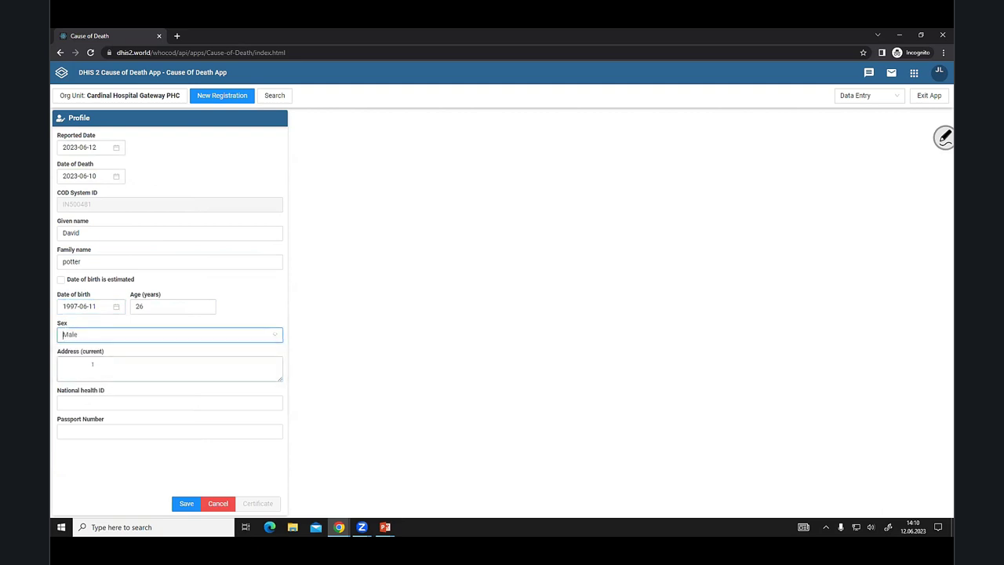
pyautogui.click(91, 364)
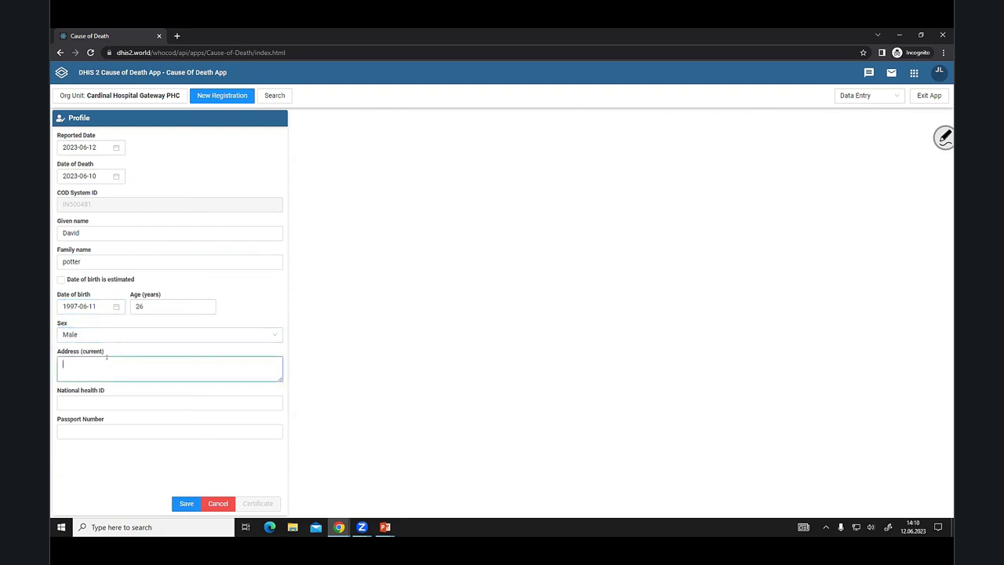
pyautogui.click(114, 401)
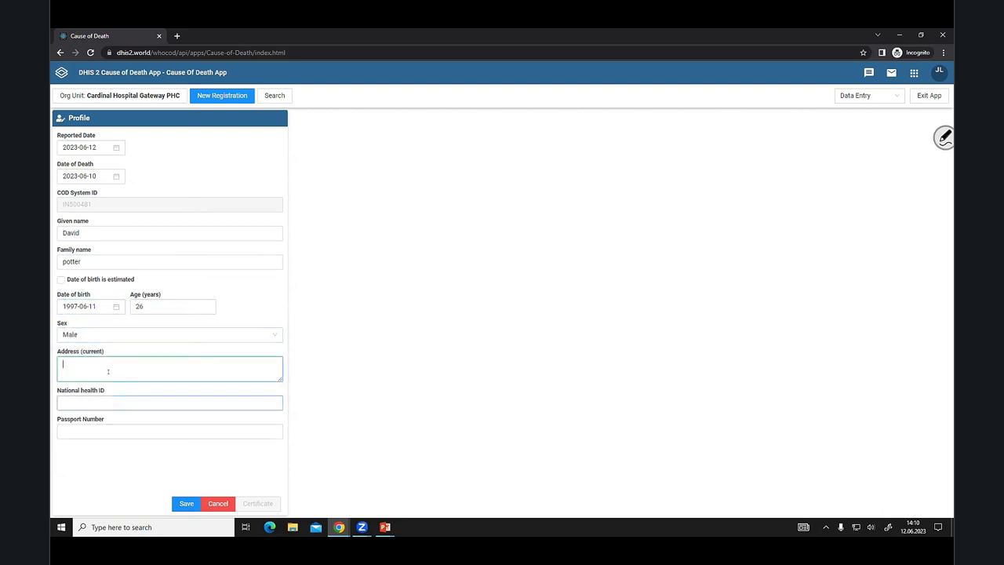
pyautogui.click(185, 504)
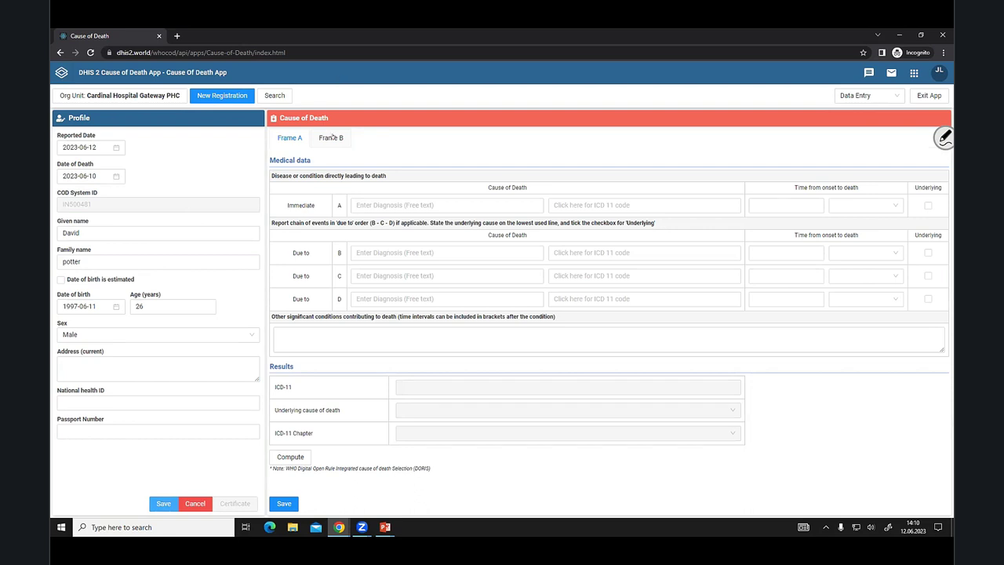
# Enter Edema in line A and look up Pulmonary oedema (CB01) via 'acute pulmonary ede'
pyautogui.click(402, 204)
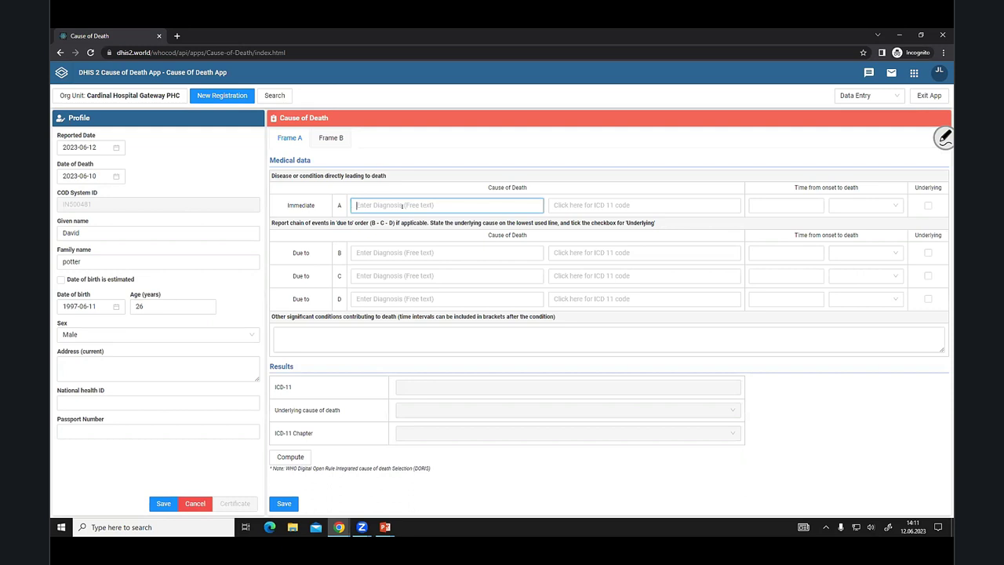
pyautogui.write('Ec')
pyautogui.write('ema')
pyautogui.click(630, 204)
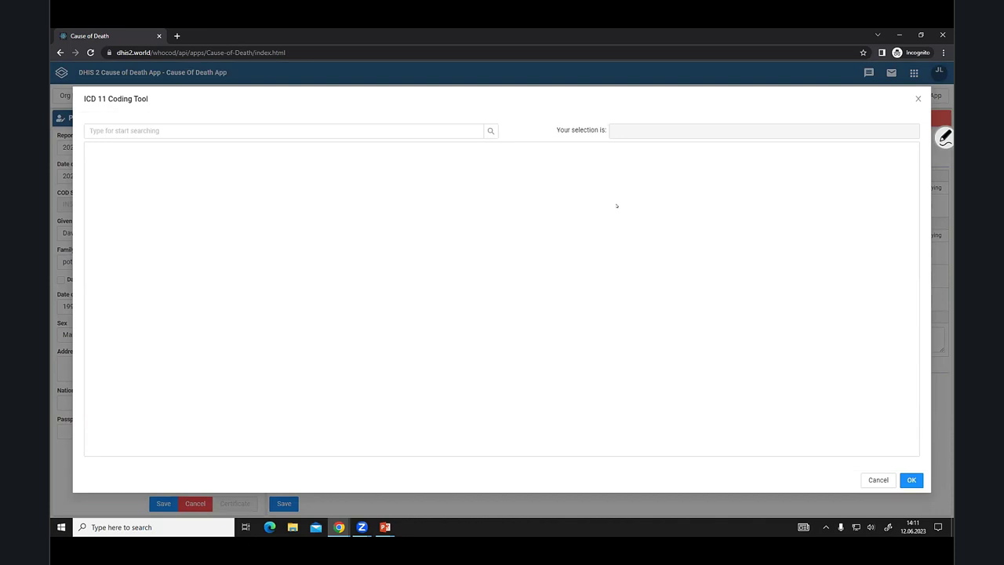
pyautogui.click(256, 131)
pyautogui.write('acute')
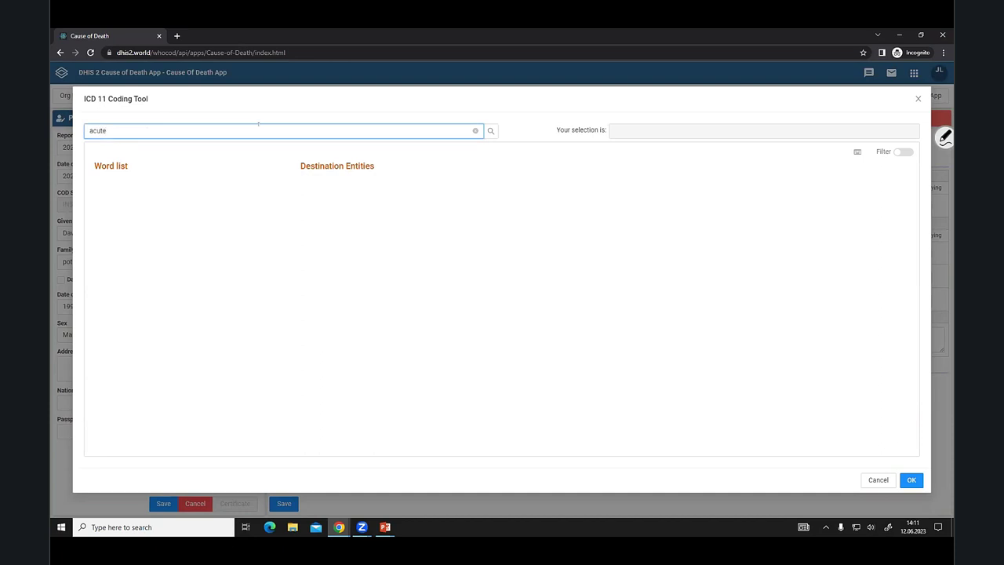
pyautogui.write(' pulmonary')
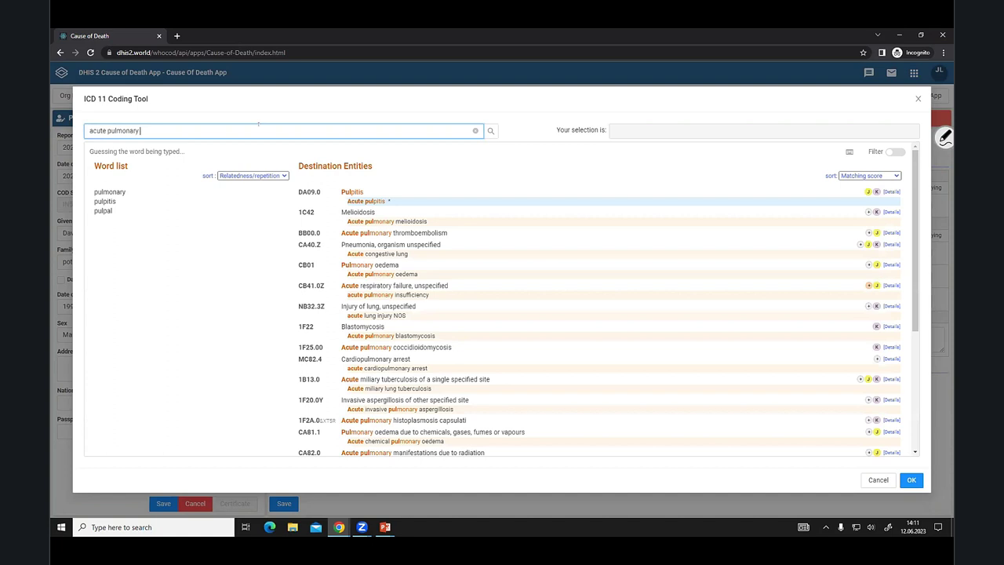
pyautogui.write(' edeam')
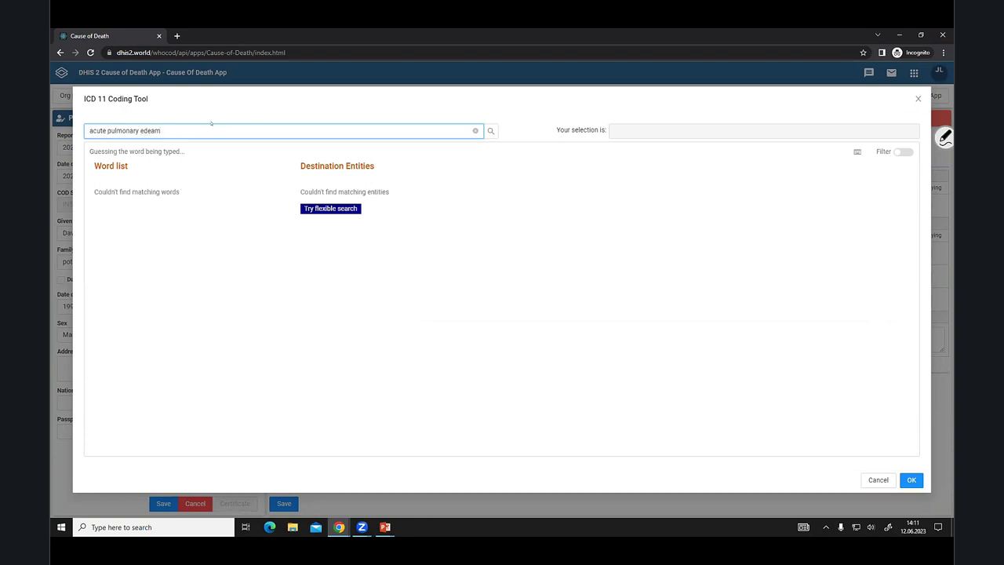
pyautogui.press('BackSpace')
pyautogui.press('BackSpace')
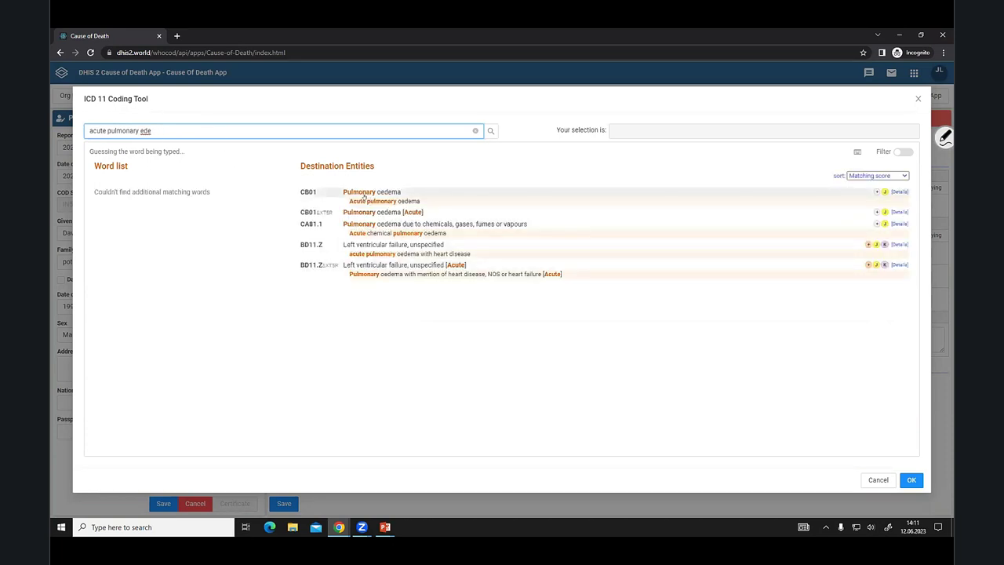
pyautogui.click(876, 192)
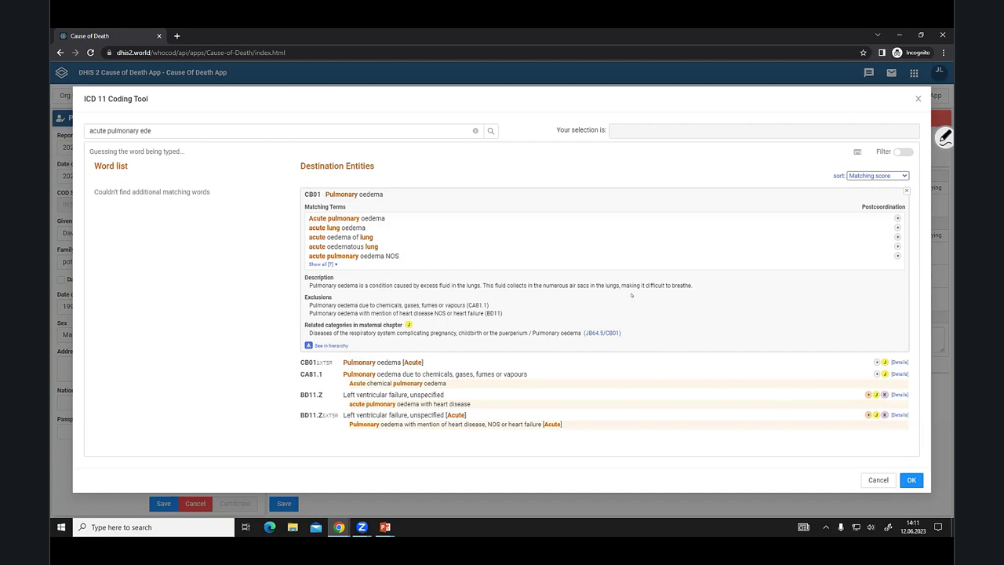
pyautogui.click(902, 478)
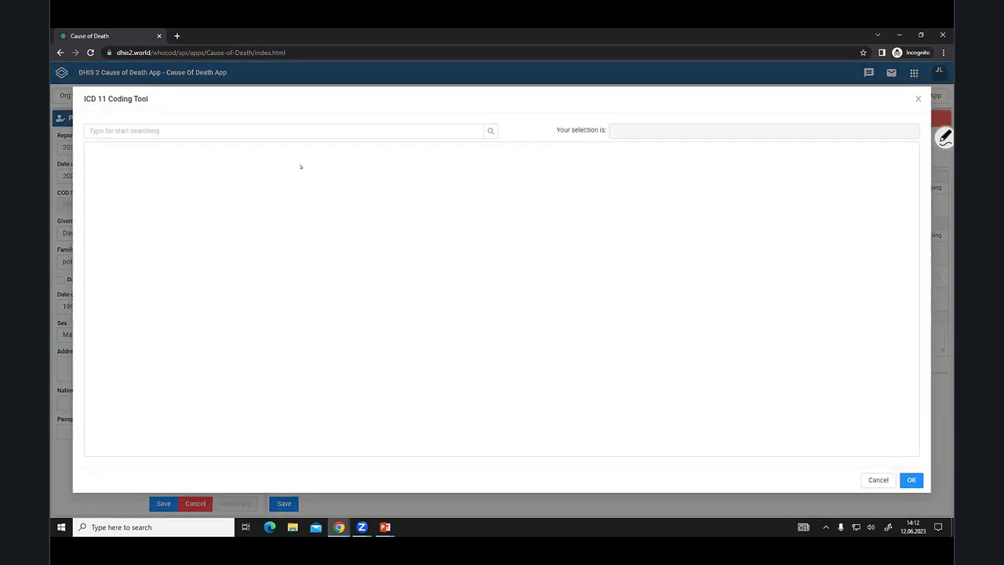
# Search 'acute pul', which mistakenly codes row A as 1C42 Melioidosis, then clear that code
pyautogui.click(235, 127)
pyautogui.write('e')
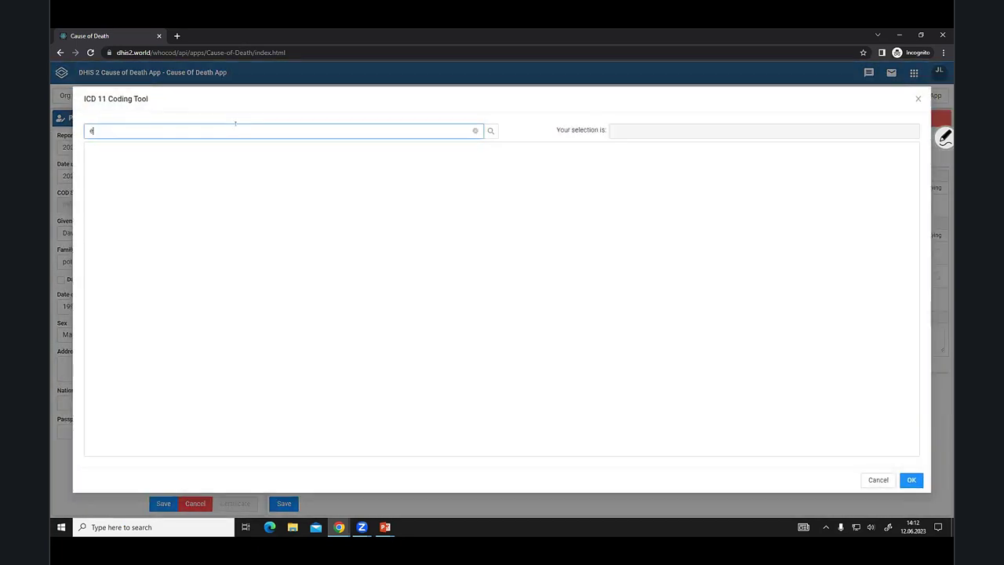
pyautogui.write('e')
pyautogui.write('e')
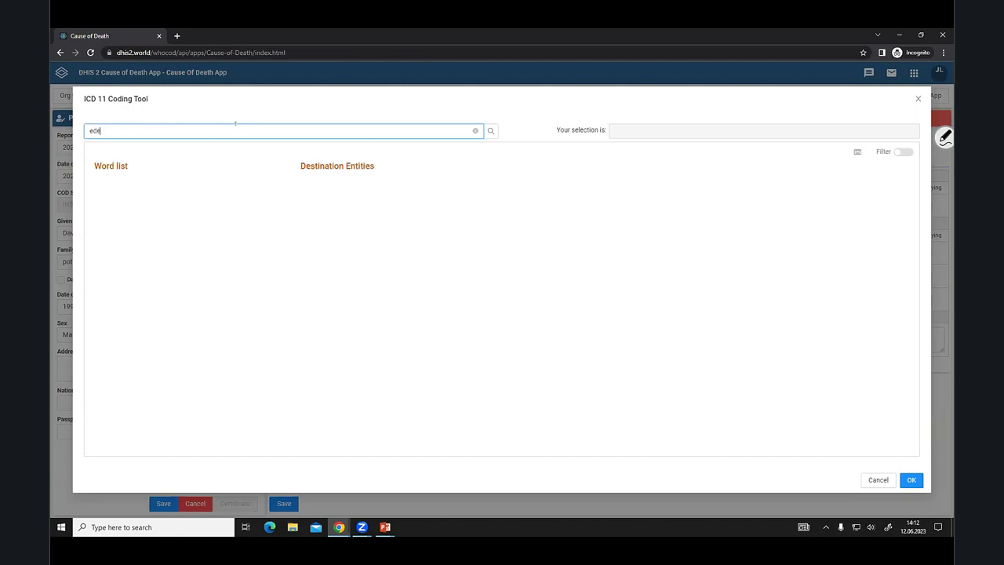
pyautogui.write('ma')
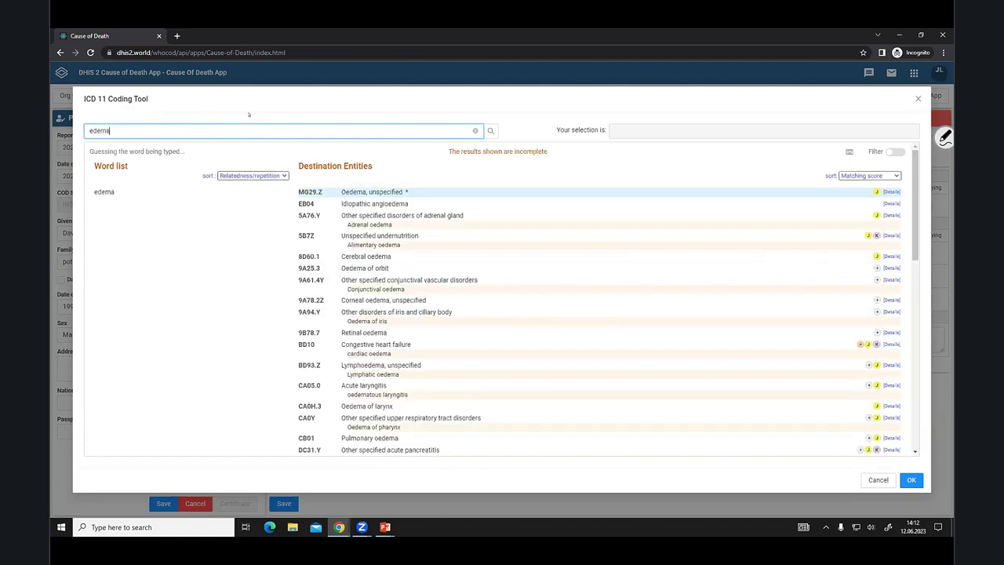
pyautogui.moveTo(145, 130); pyautogui.dragTo(93, 130)
pyautogui.press('BackSpace')
pyautogui.write('actu')
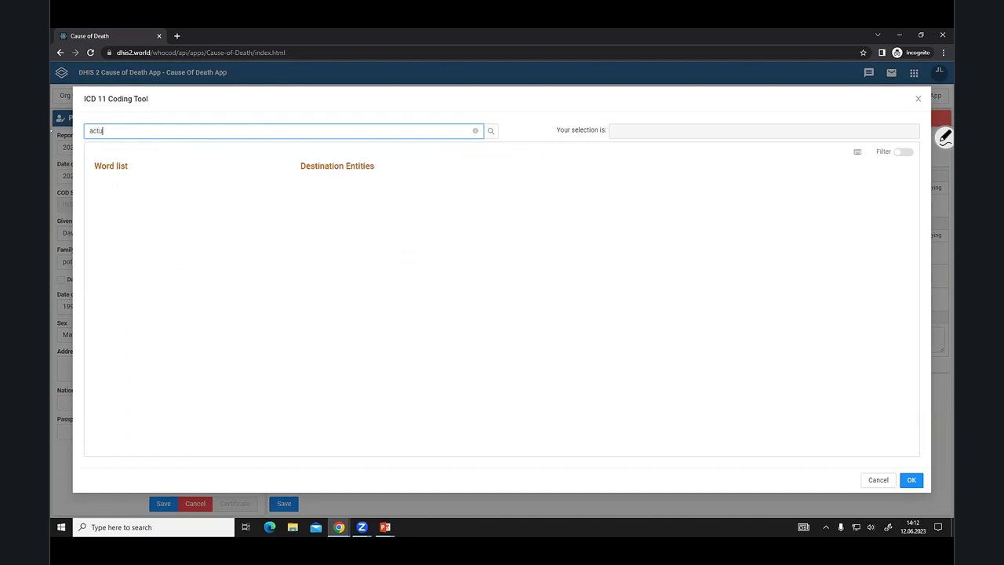
pyautogui.press('BackSpace')
pyautogui.write('ute pul')
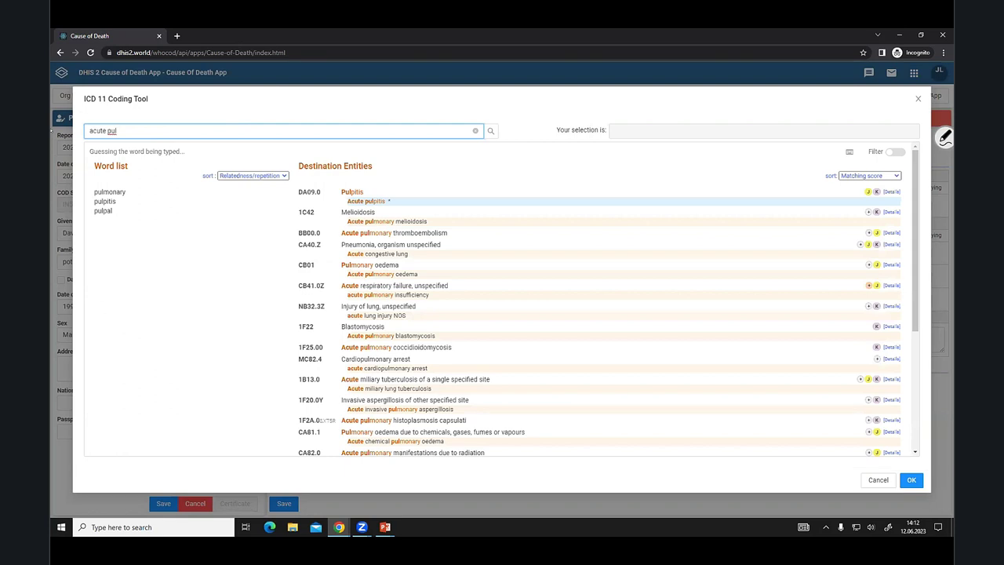
pyautogui.click(302, 211)
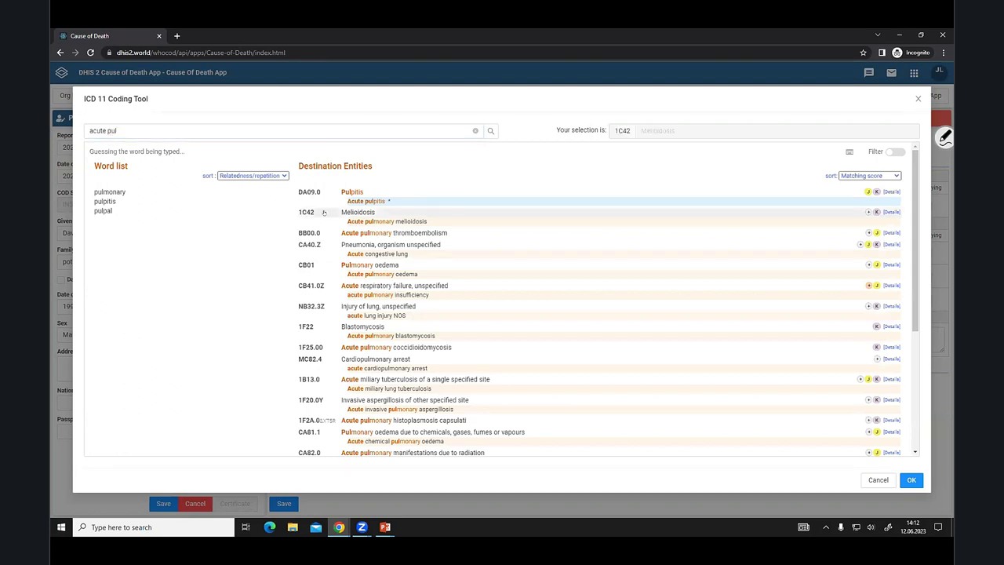
pyautogui.click(911, 480)
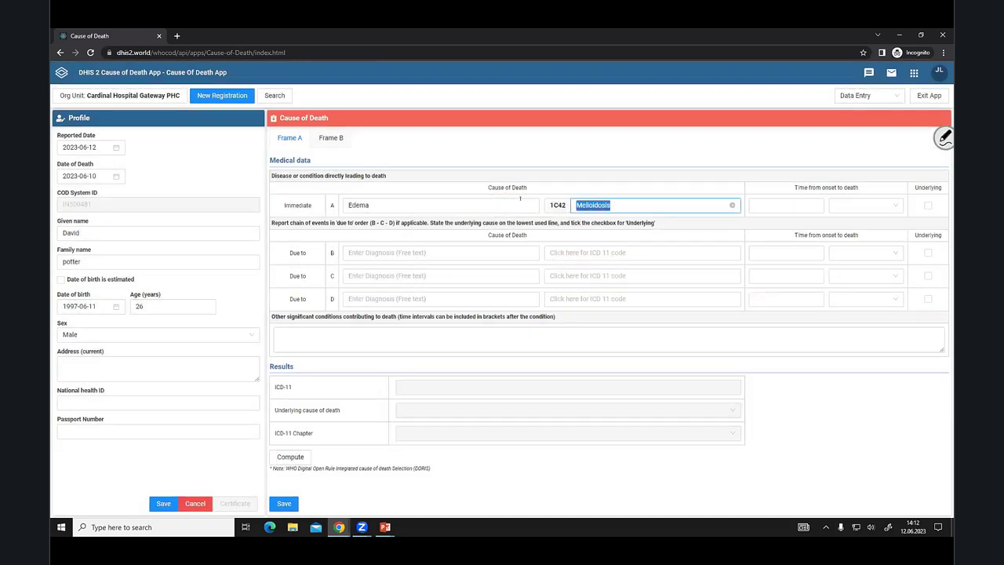
pyautogui.press('BackSpace')
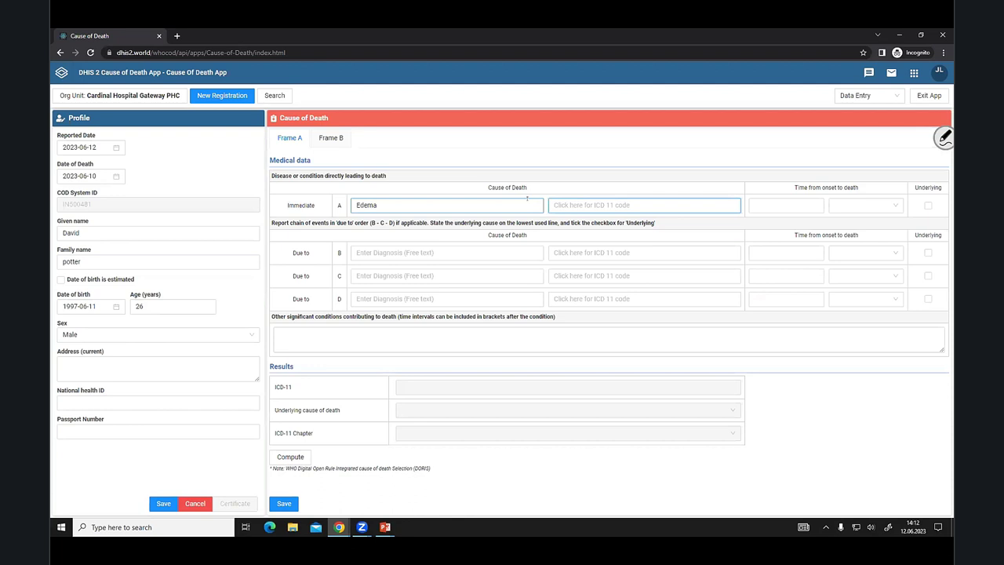
# Search 'acute pulmonary ede' and code row A as CB01 Pulmonary oedema
pyautogui.click(649, 205)
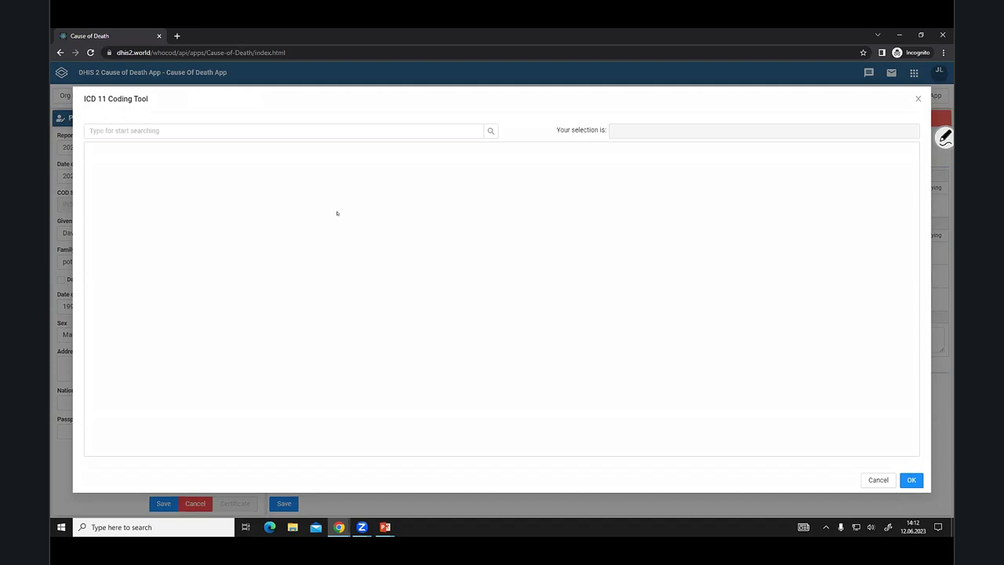
pyautogui.click(353, 130)
pyautogui.write('Acy')
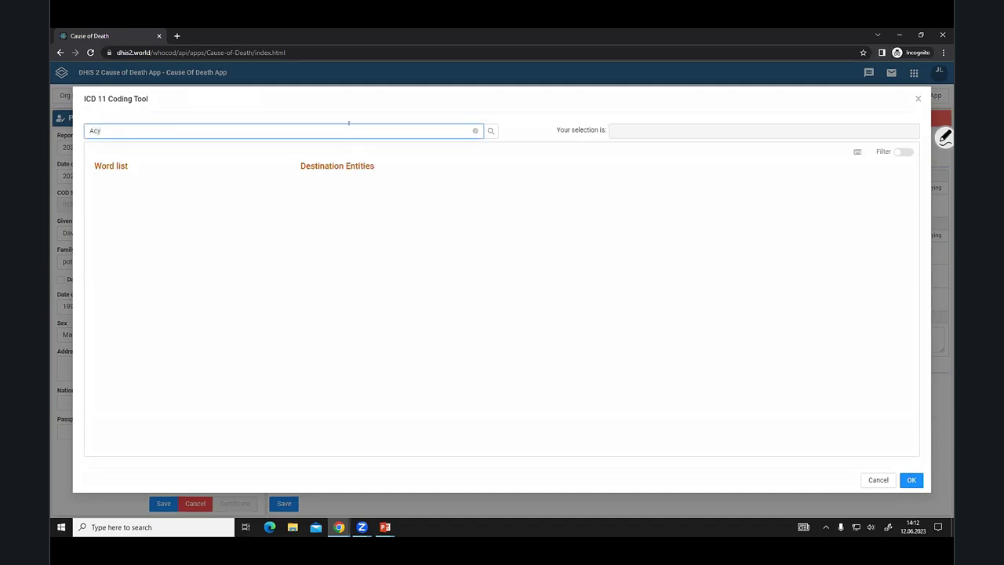
pyautogui.press('BackSpace')
pyautogui.write('ute pulmonary ede')
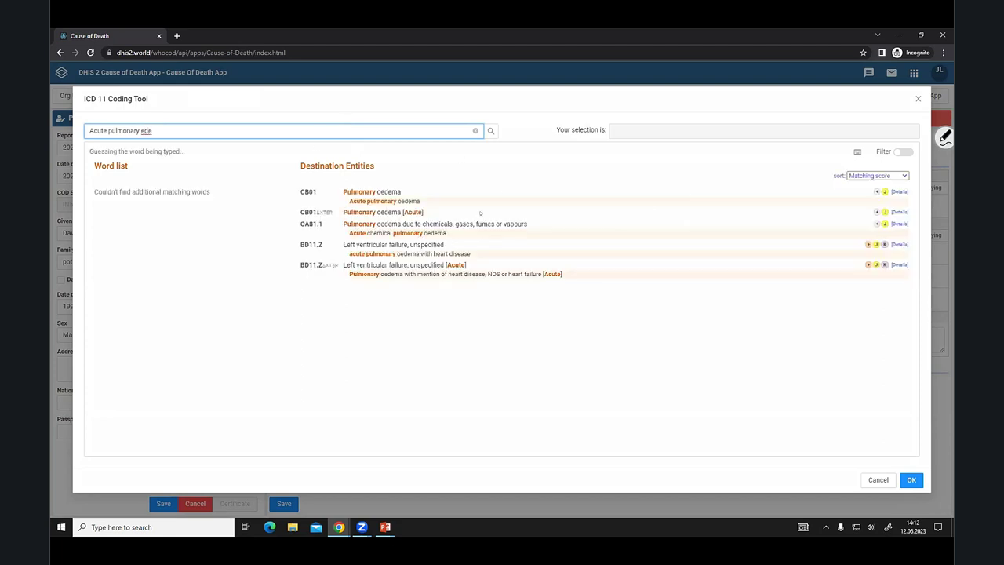
pyautogui.press('Down')
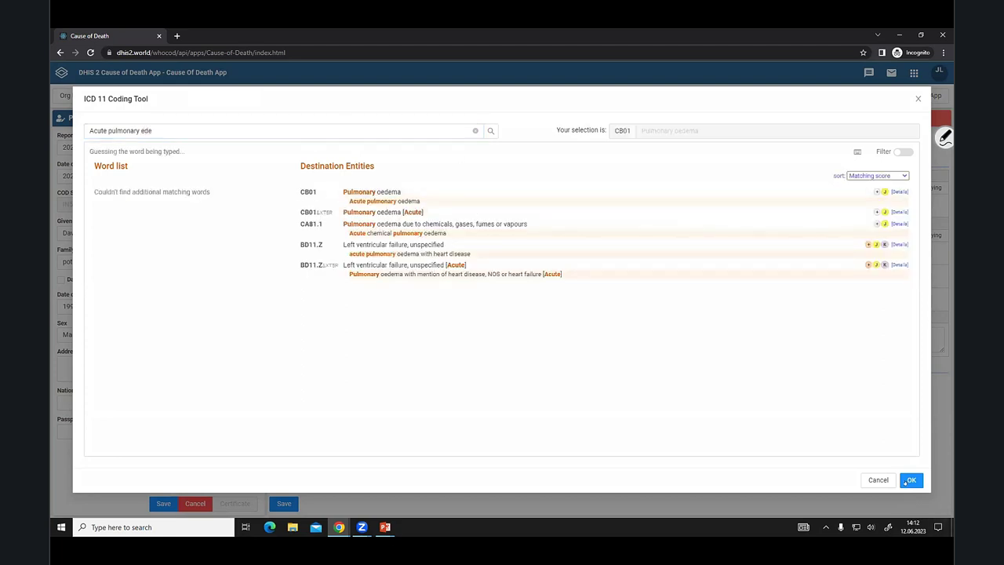
pyautogui.click(910, 479)
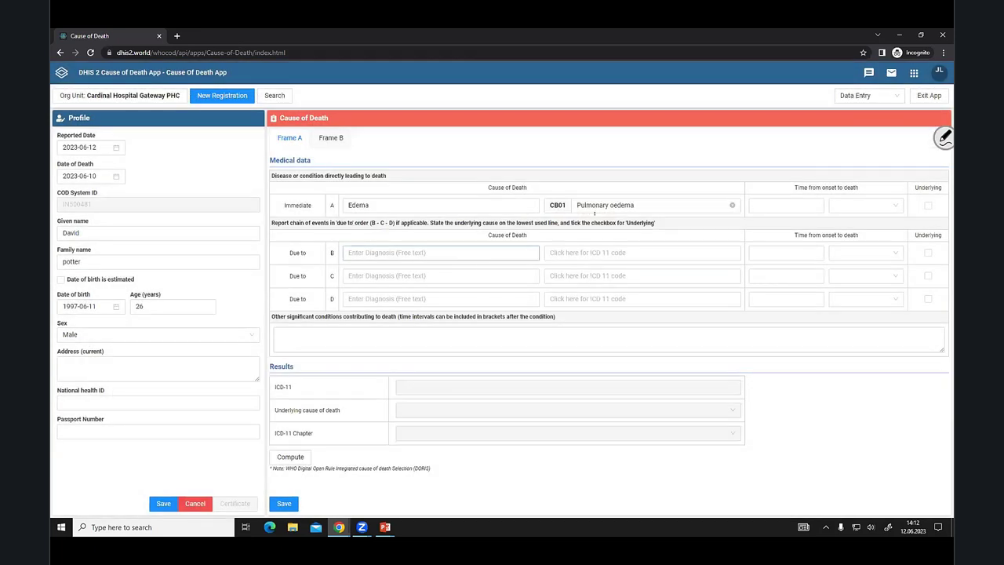
# Set row A's time from onset to 5 Years
pyautogui.click(798, 205)
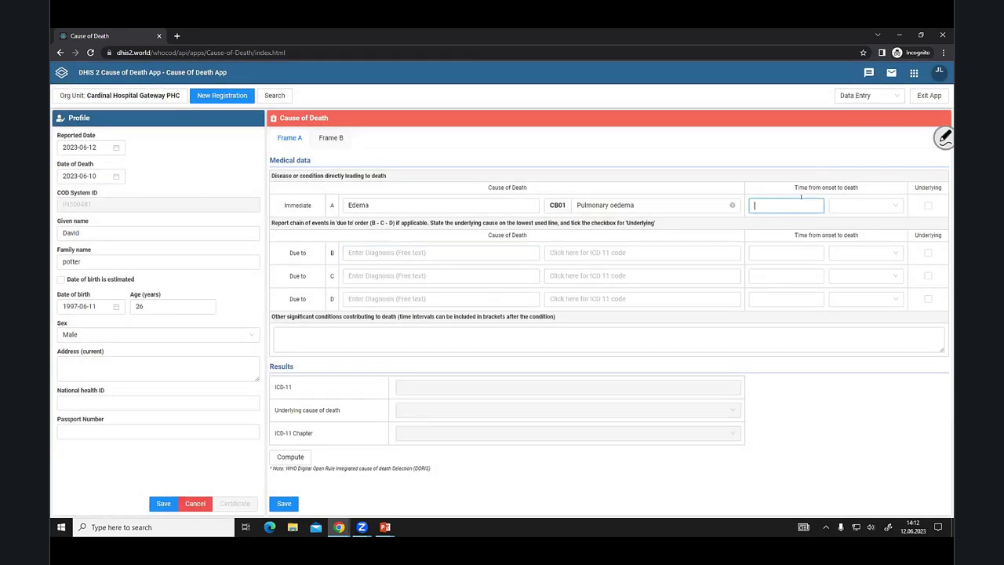
pyautogui.write('5')
pyautogui.click(851, 205)
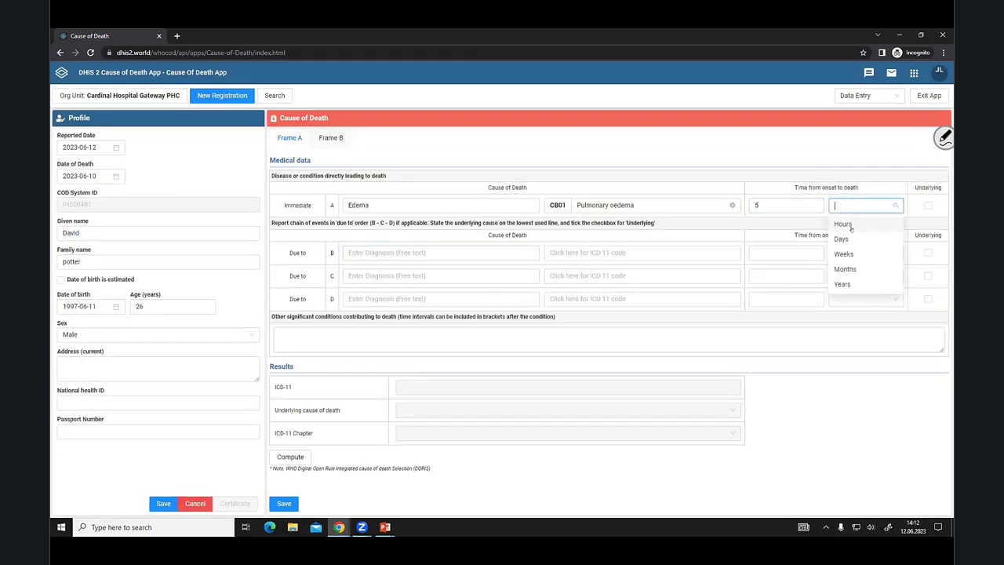
pyautogui.click(841, 284)
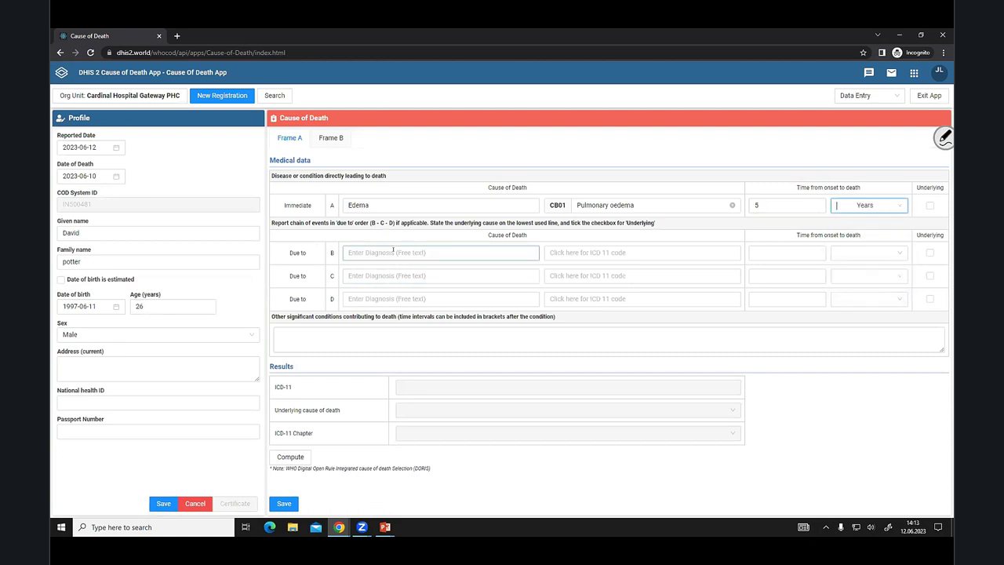
# Enter hypertension in row B and code it BA01 Hypertensive heart disease
pyautogui.click(385, 252)
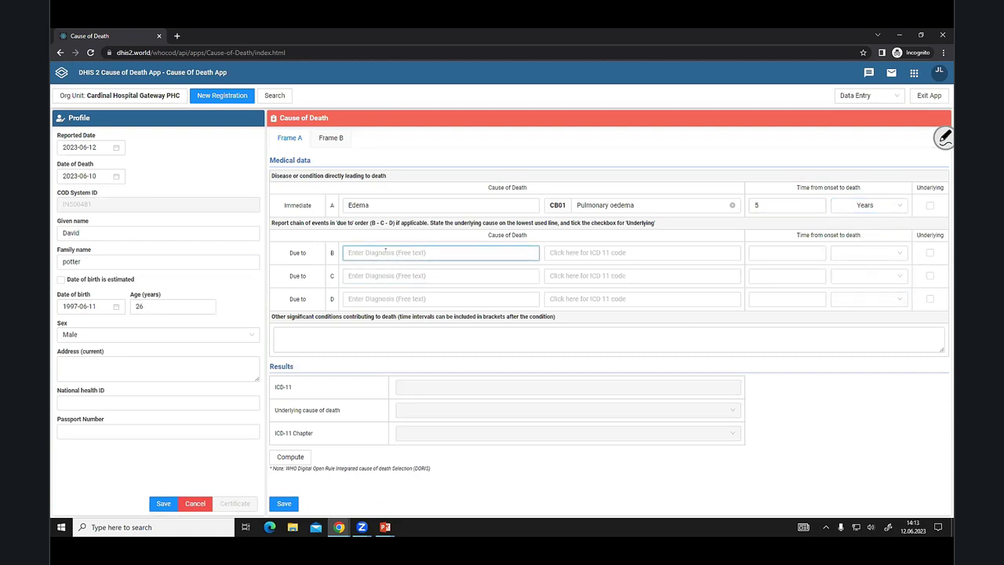
pyautogui.write('hypertension')
pyautogui.click(566, 252)
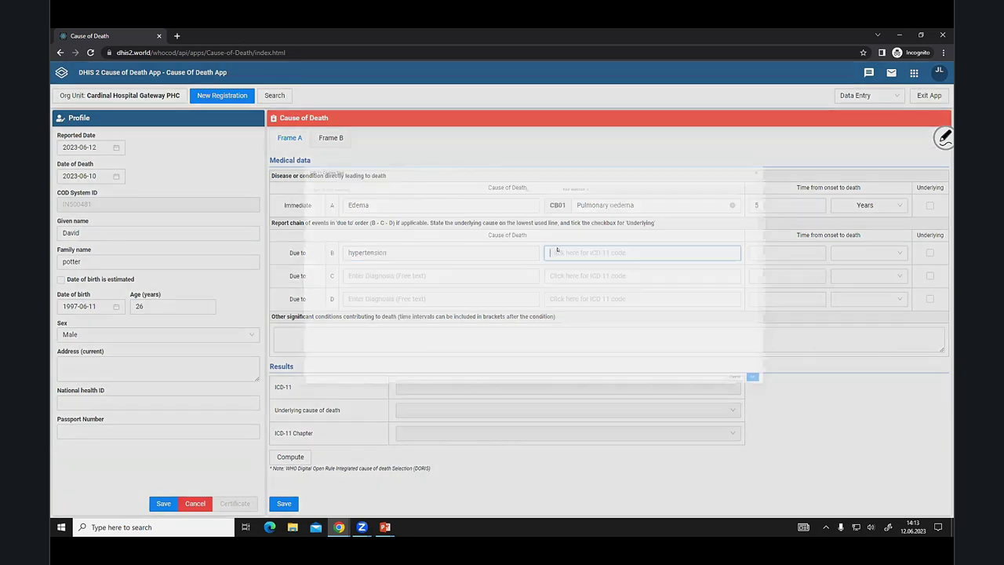
pyautogui.click(310, 129)
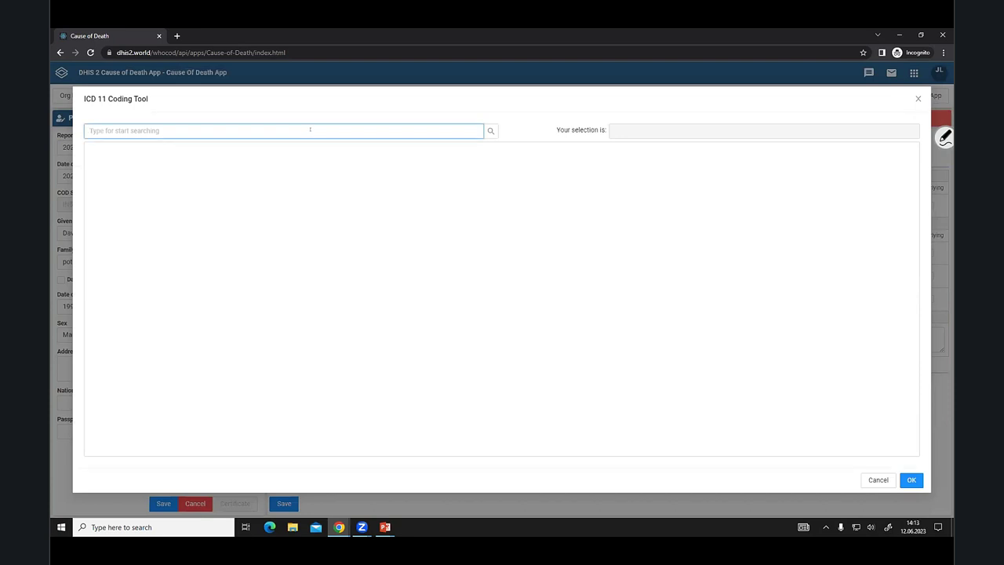
pyautogui.write('hypertension')
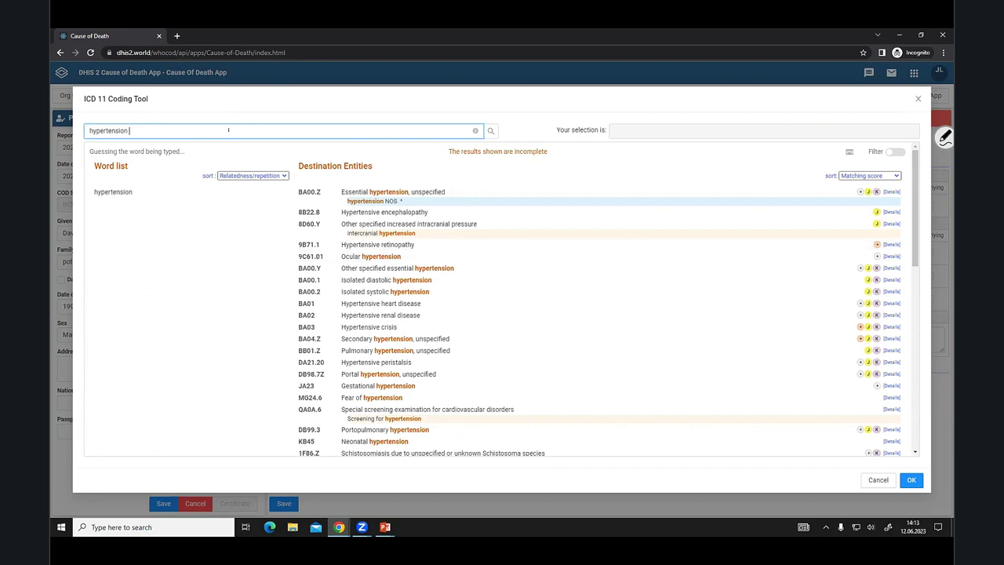
pyautogui.write('car')
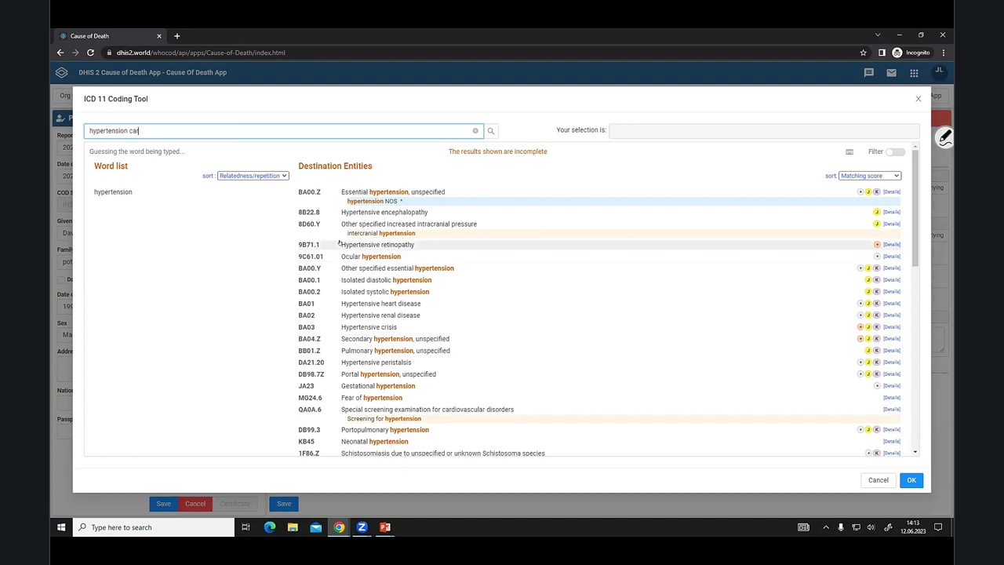
pyautogui.click(310, 192)
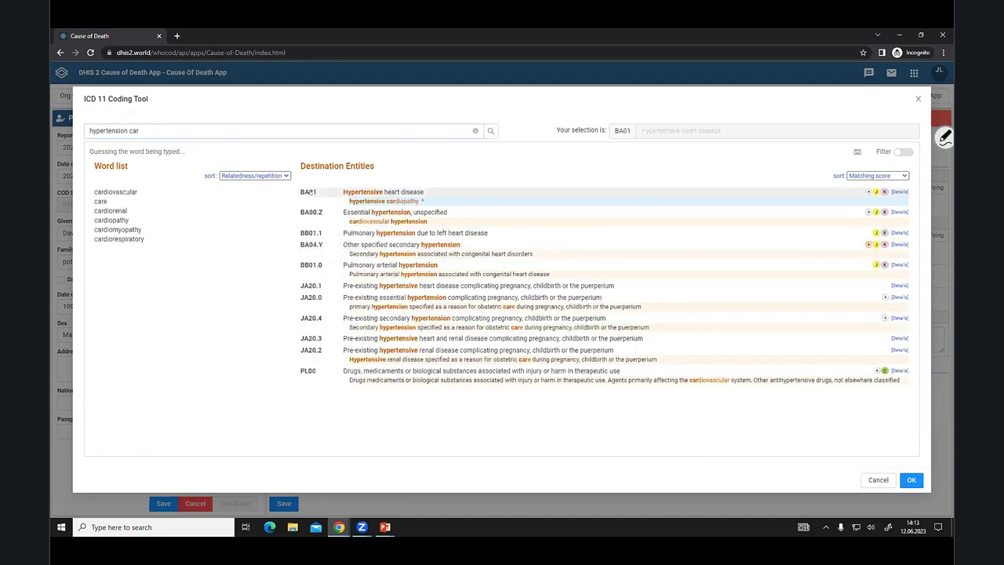
pyautogui.click(913, 481)
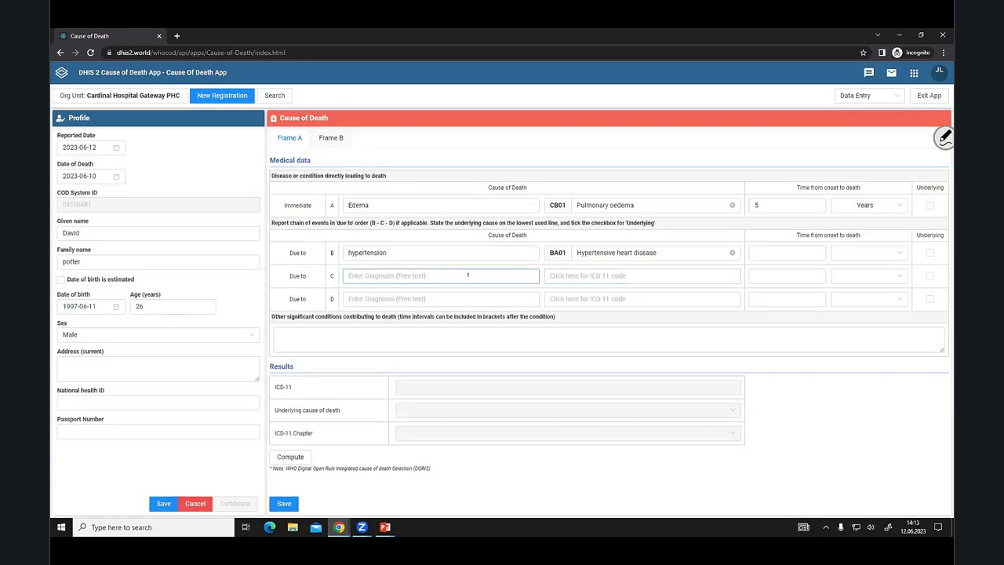
# Search 'chronic goo' and code row C as GB40 Nephritic syndrome
pyautogui.click(610, 278)
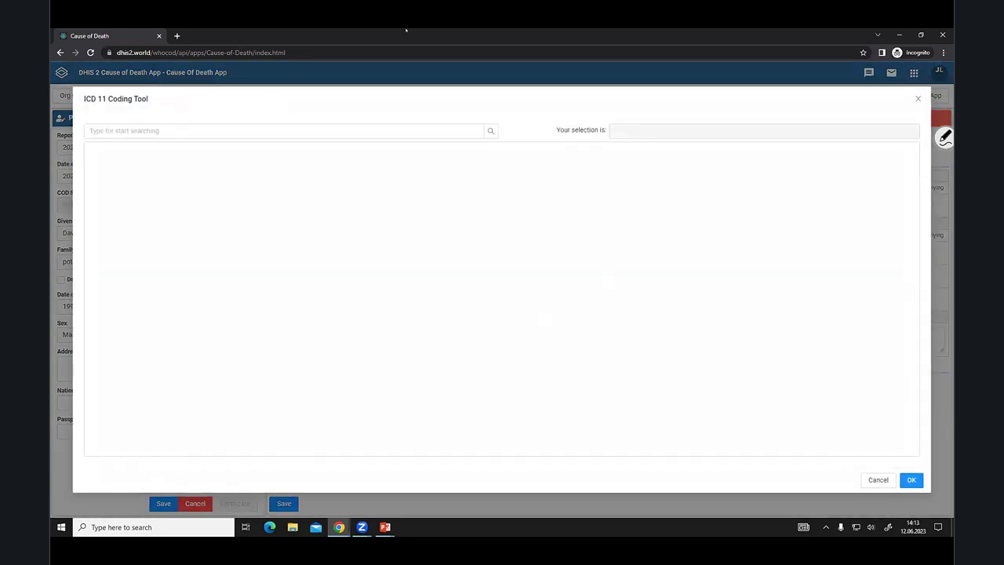
pyautogui.click(287, 127)
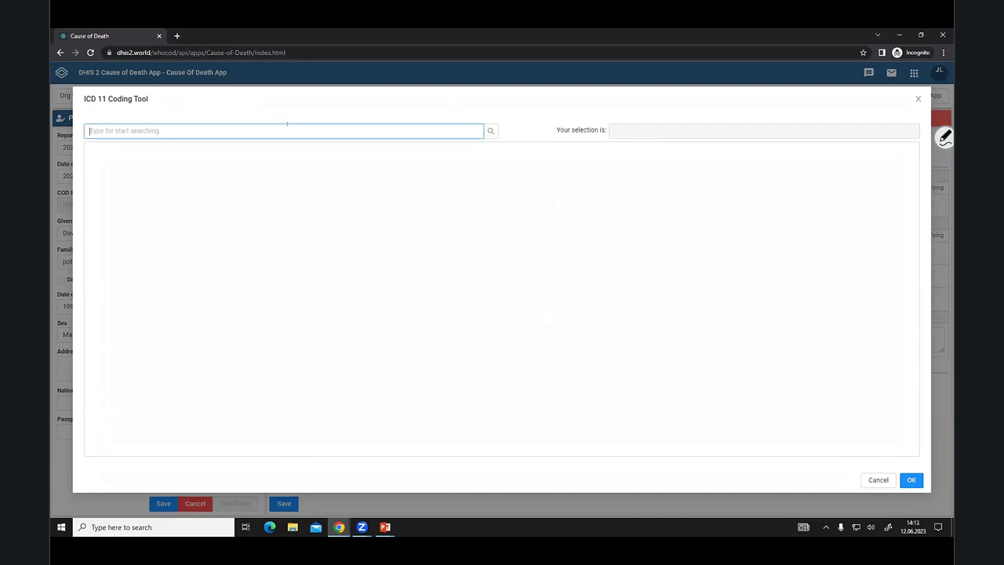
pyautogui.write('ch')
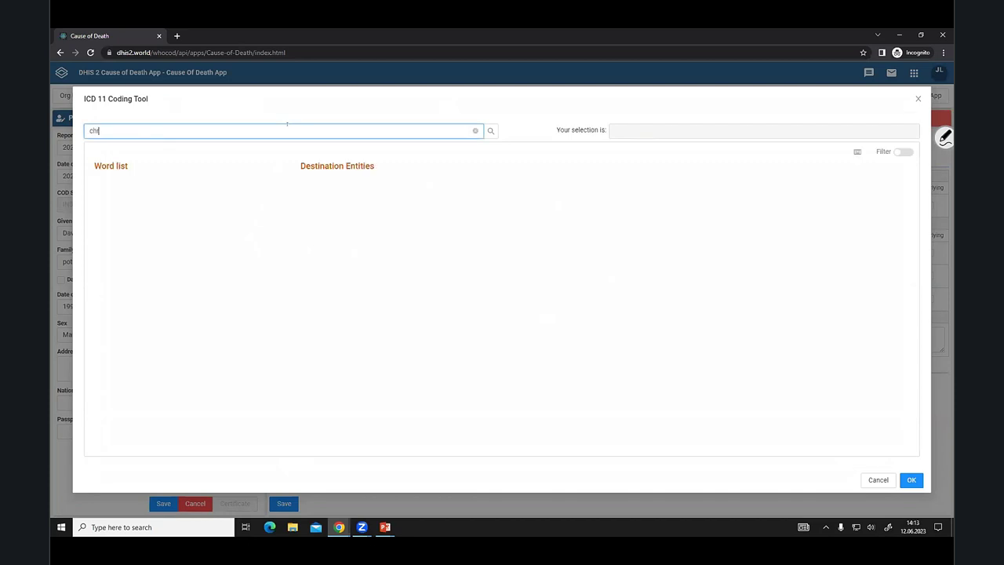
pyautogui.write('ronic go')
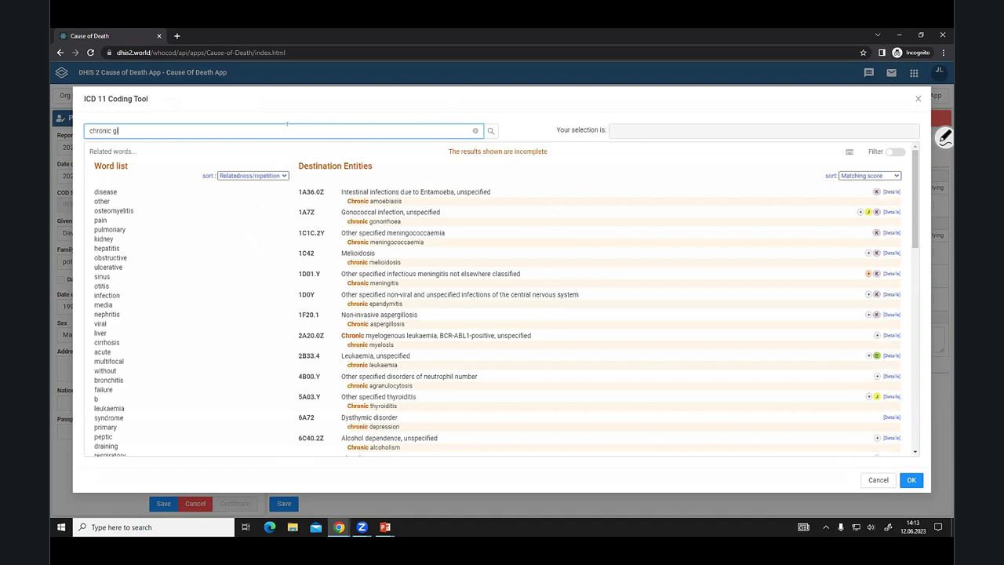
pyautogui.write('o')
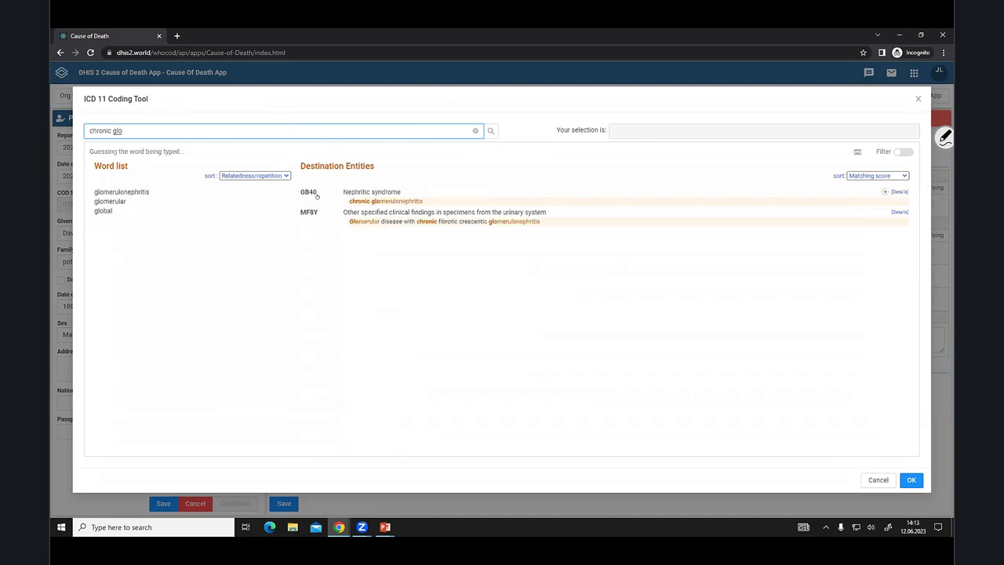
pyautogui.click(340, 192)
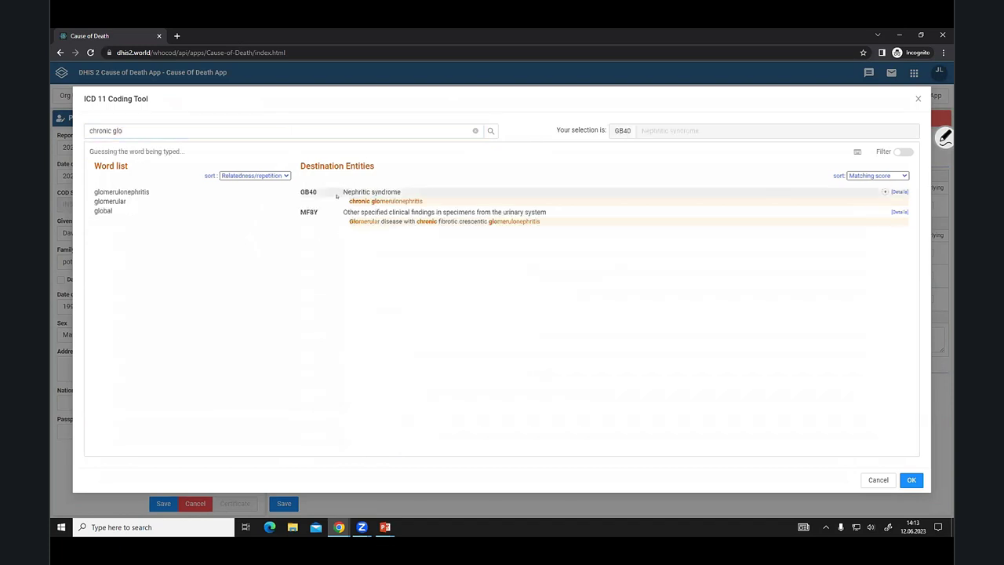
pyautogui.click(912, 479)
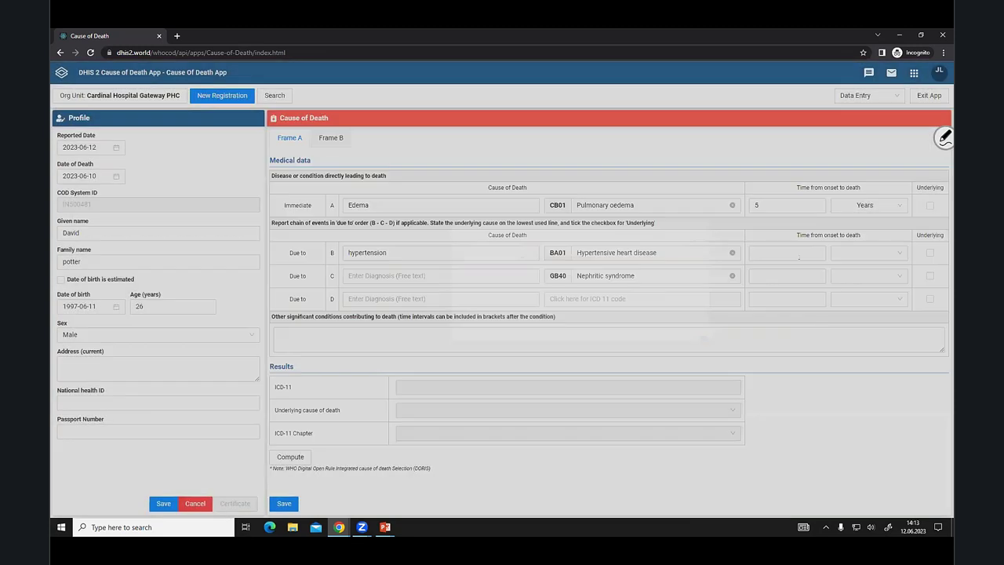
# Set the time from onset to 5 Years for rows B and C
pyautogui.click(798, 249)
pyautogui.write('5')
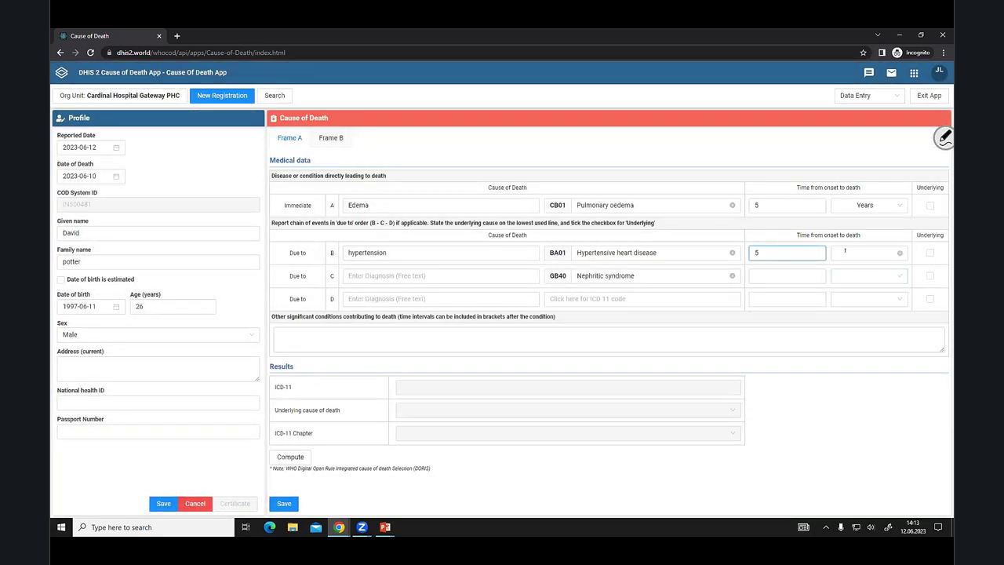
pyautogui.click(900, 252)
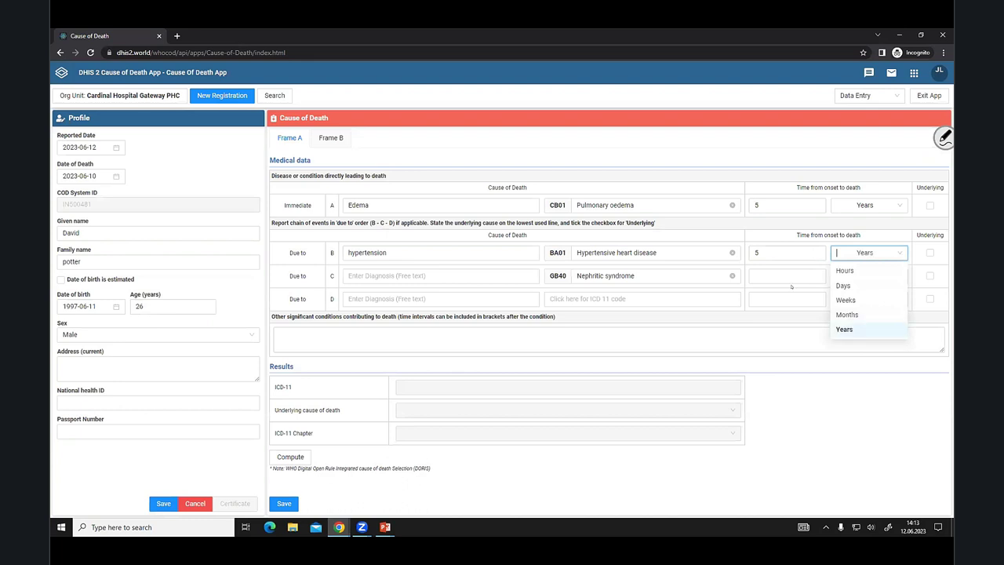
pyautogui.click(845, 331)
pyautogui.click(785, 274)
pyautogui.write('5')
pyautogui.press('Tab')
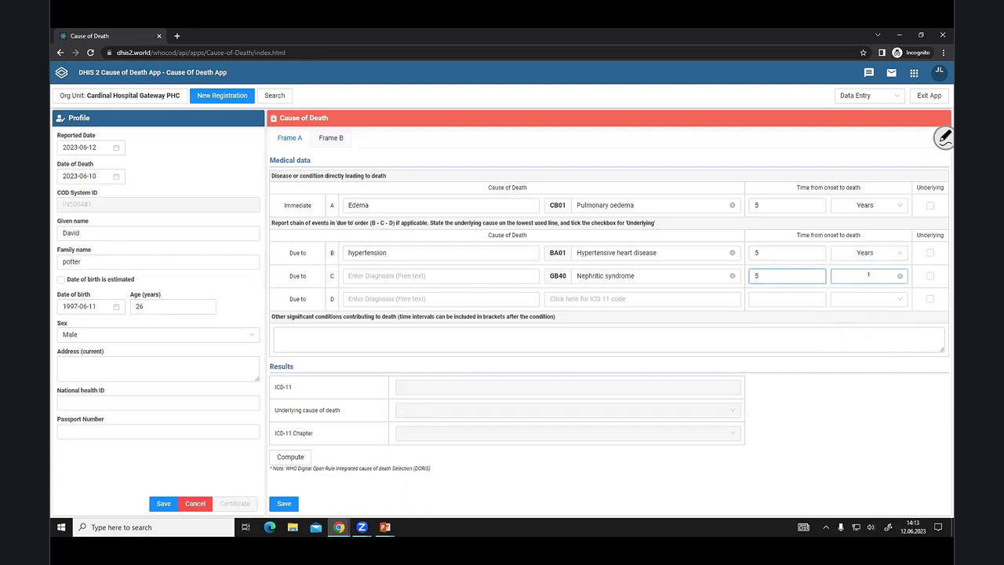
pyautogui.click(868, 275)
pyautogui.click(847, 353)
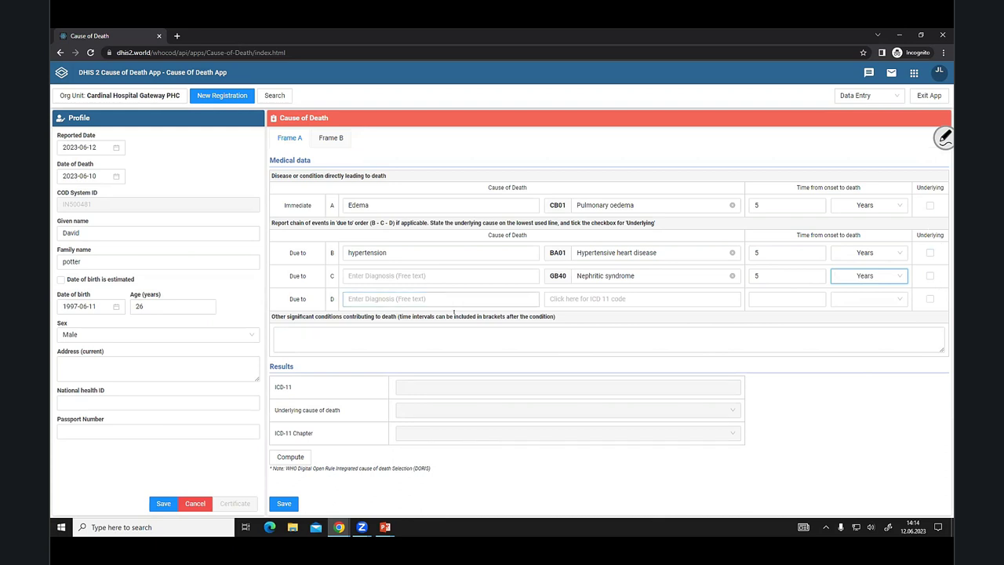
# Compute the underlying cause (GB40 Nephritic syndrome) and select the full report text
pyautogui.click(289, 458)
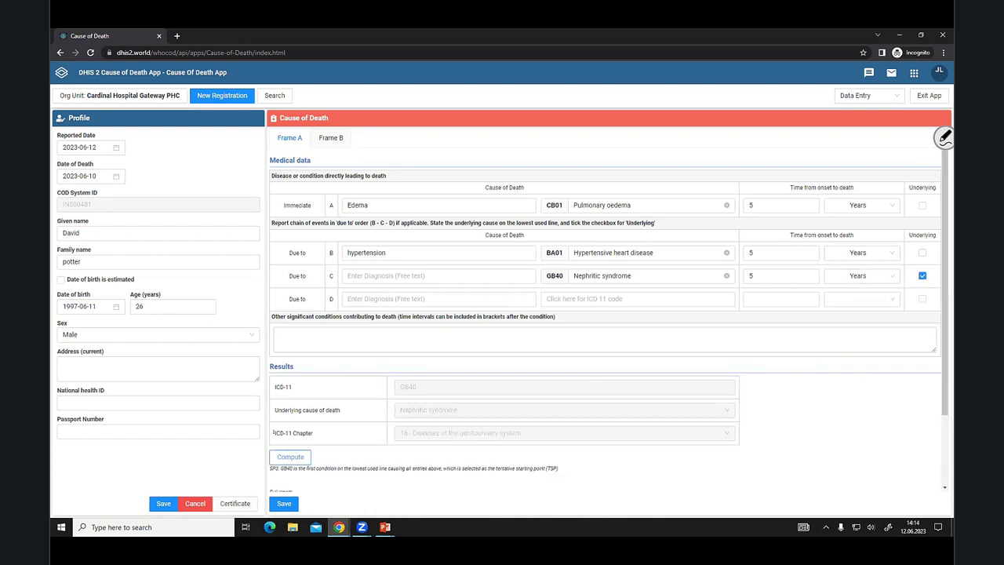
pyautogui.scroll(-2, 353, 432)
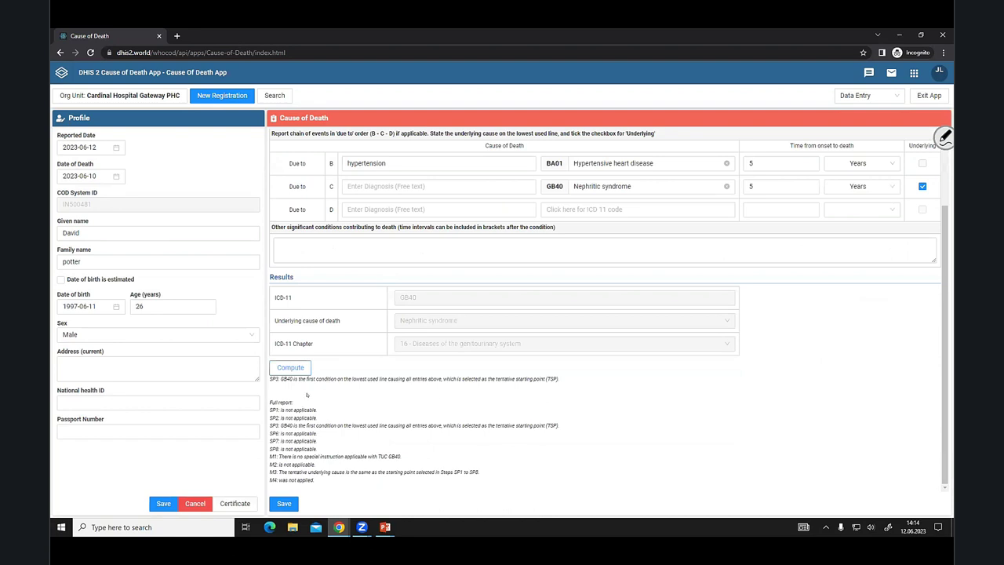
pyautogui.moveTo(280, 408); pyautogui.dragTo(323, 489)
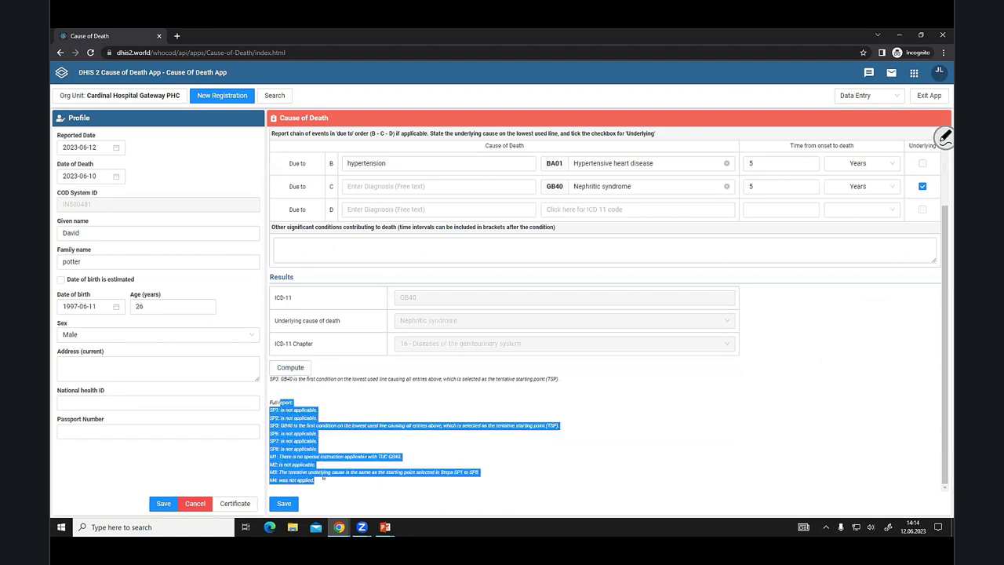
# Switch to Frame B showing the Surgery and Manner of Death sections
pyautogui.scroll(2, 819, 361)
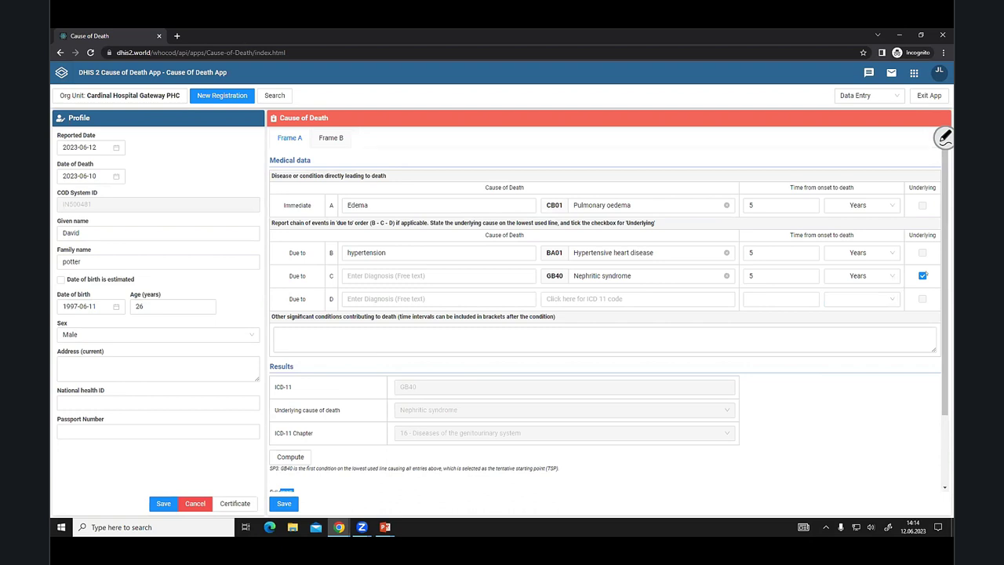
pyautogui.scroll(-2, 391, 348)
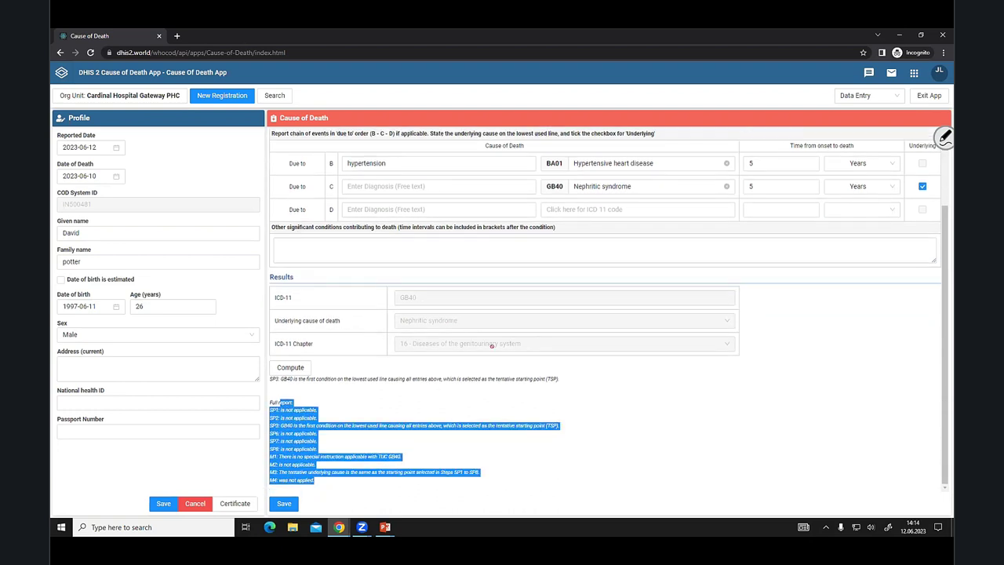
pyautogui.scroll(3, 492, 345)
pyautogui.click(331, 138)
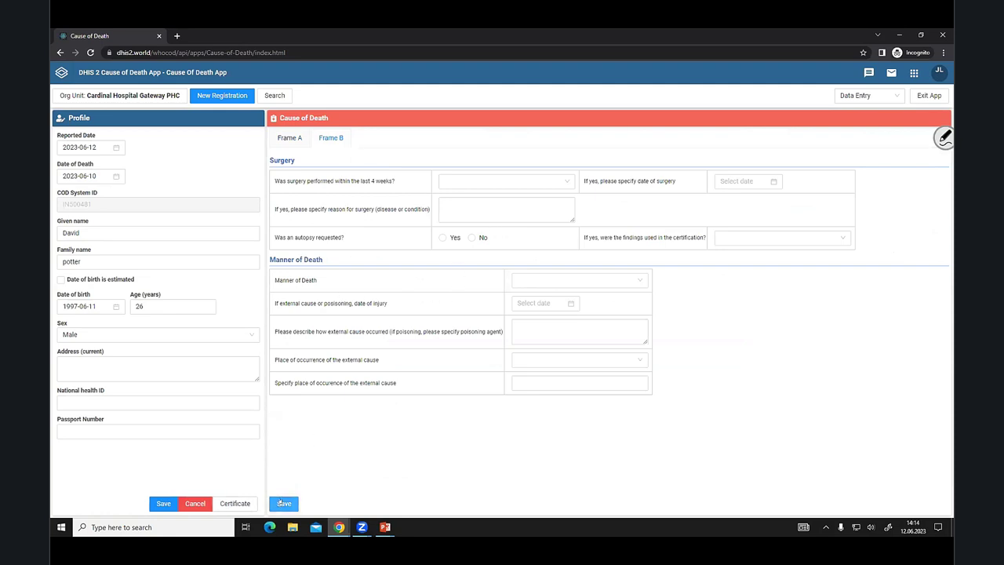
# Back on Frame A, preview the medical certificate with underlying cause GB40, close it, and list app sections
pyautogui.click(291, 138)
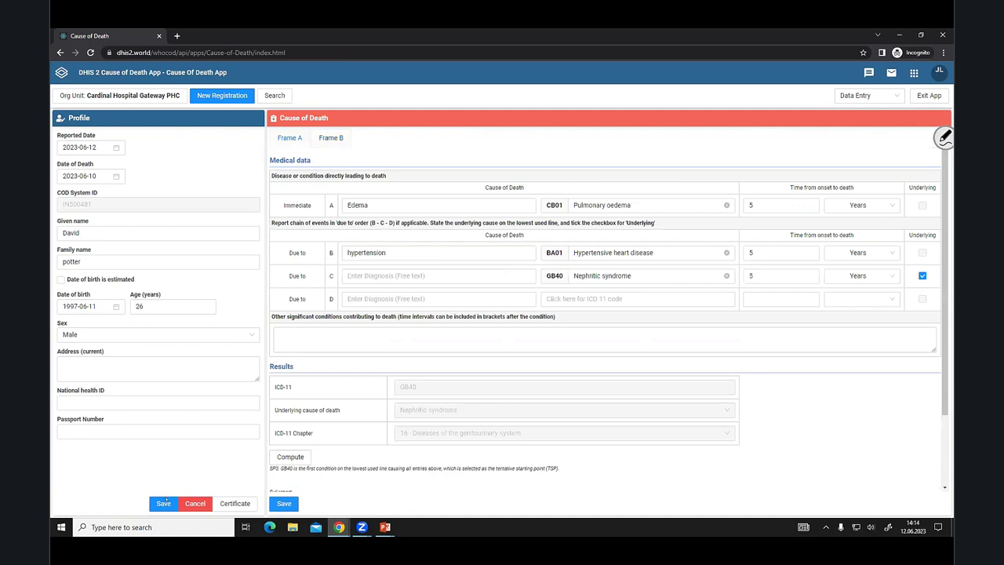
pyautogui.click(235, 504)
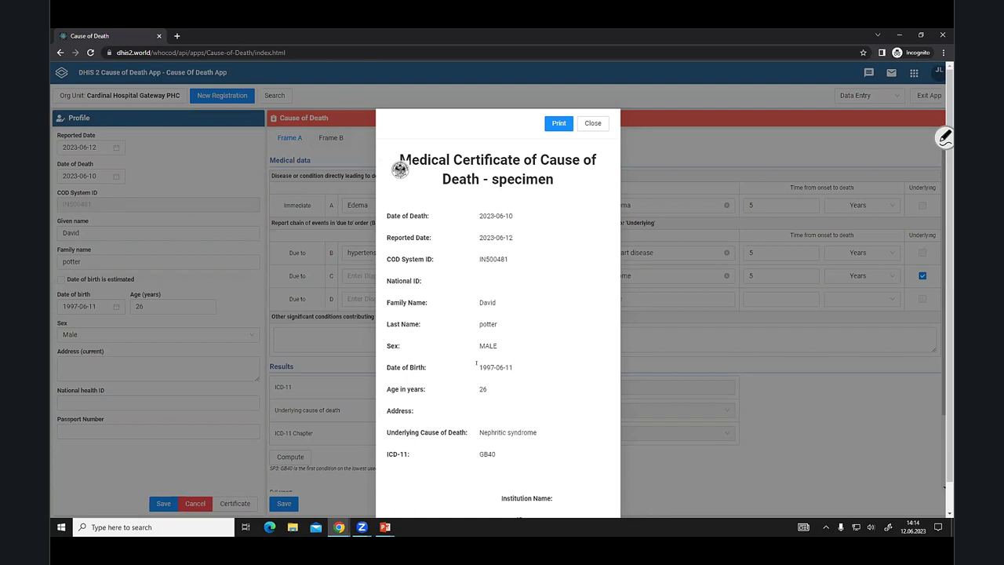
pyautogui.scroll(-1, 494, 392)
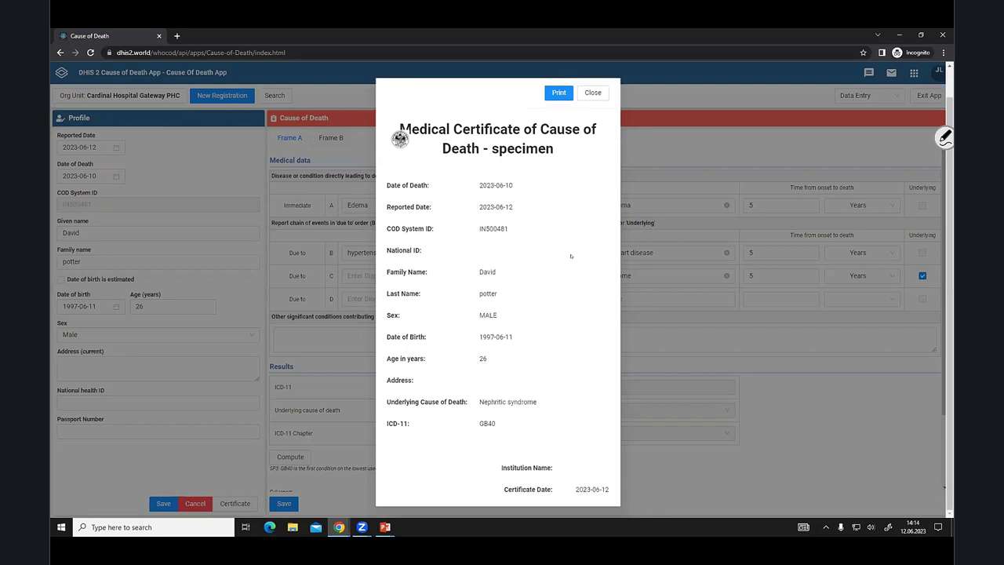
pyautogui.click(593, 94)
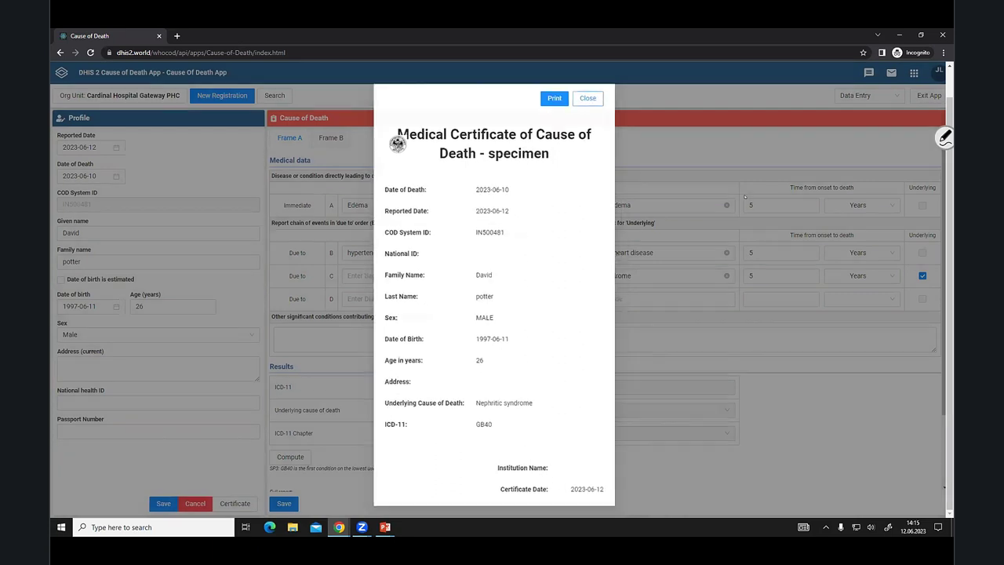
pyautogui.click(866, 95)
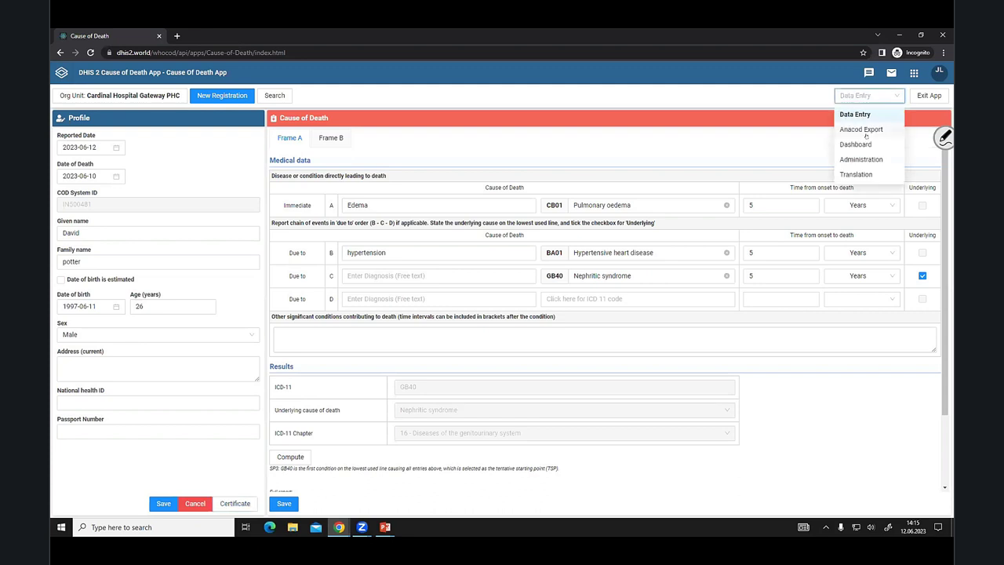
# Switch to the Dashboard and scroll through the 2021 broad-cause mortality charts
pyautogui.click(856, 145)
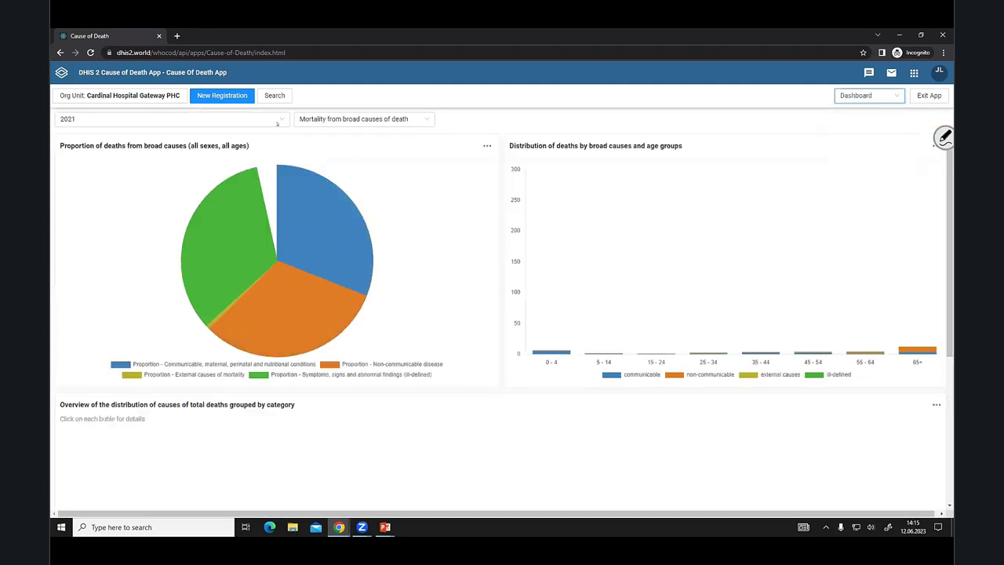
pyautogui.scroll(-3, 480, 287)
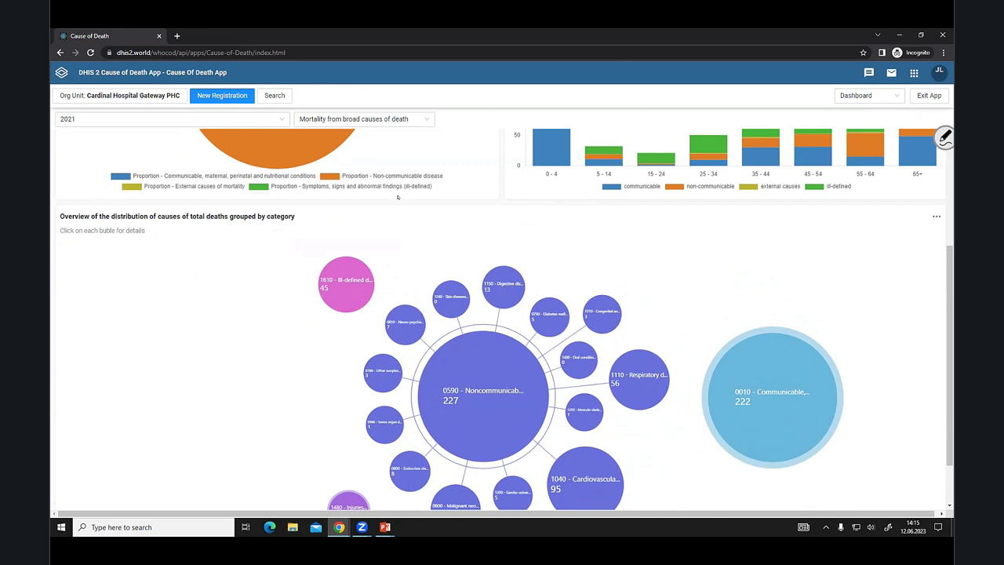
pyautogui.scroll(3, 397, 197)
# Show the Mortality by cause, age and sex charts and browse the list of causes
pyautogui.click(347, 123)
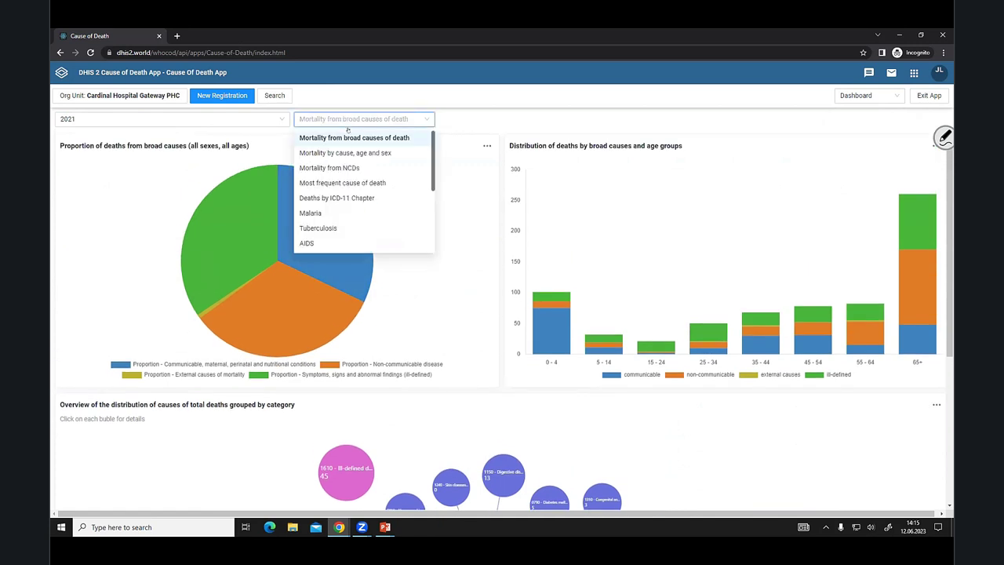
pyautogui.click(347, 152)
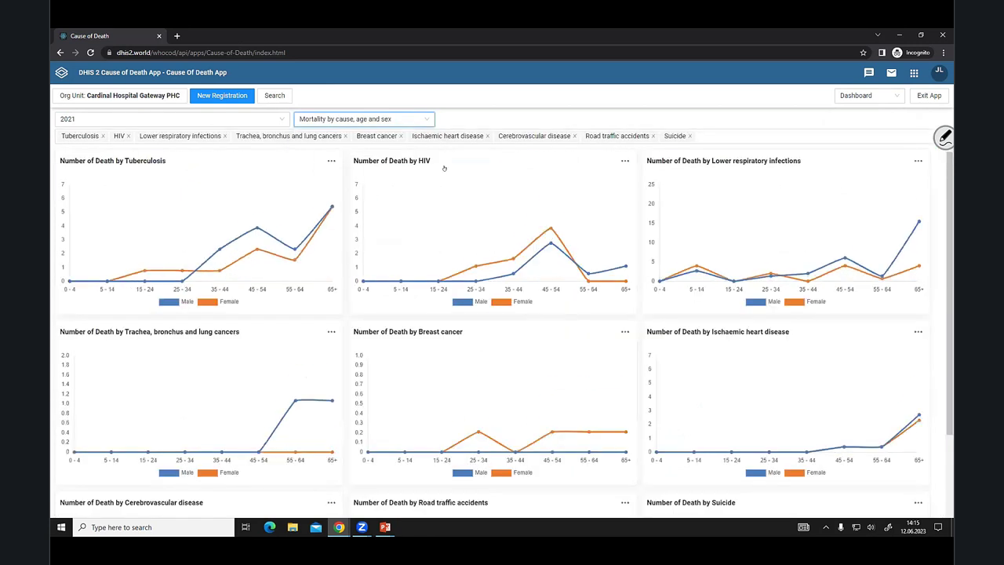
pyautogui.scroll(-1, 459, 188)
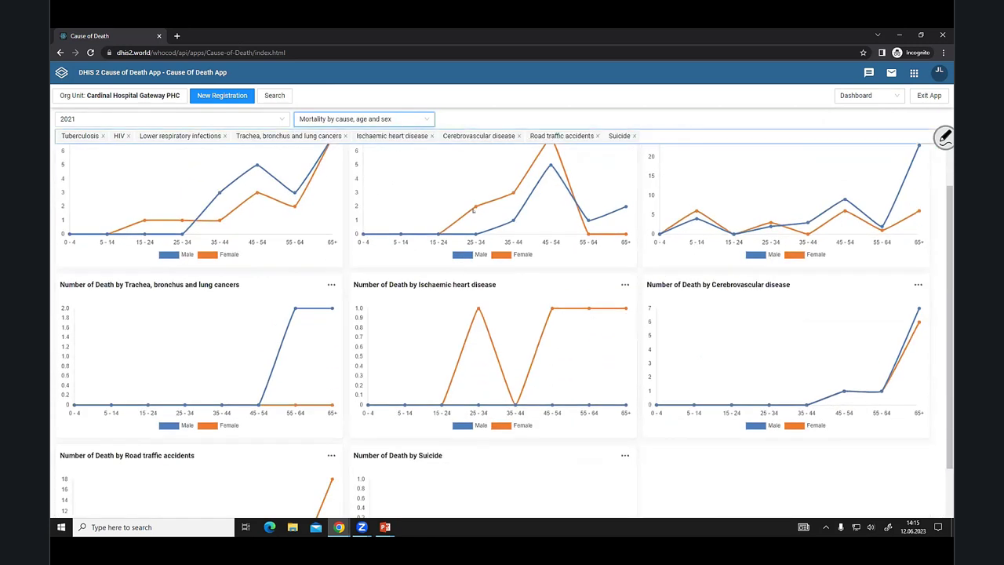
pyautogui.scroll(1, 473, 210)
pyautogui.click(677, 142)
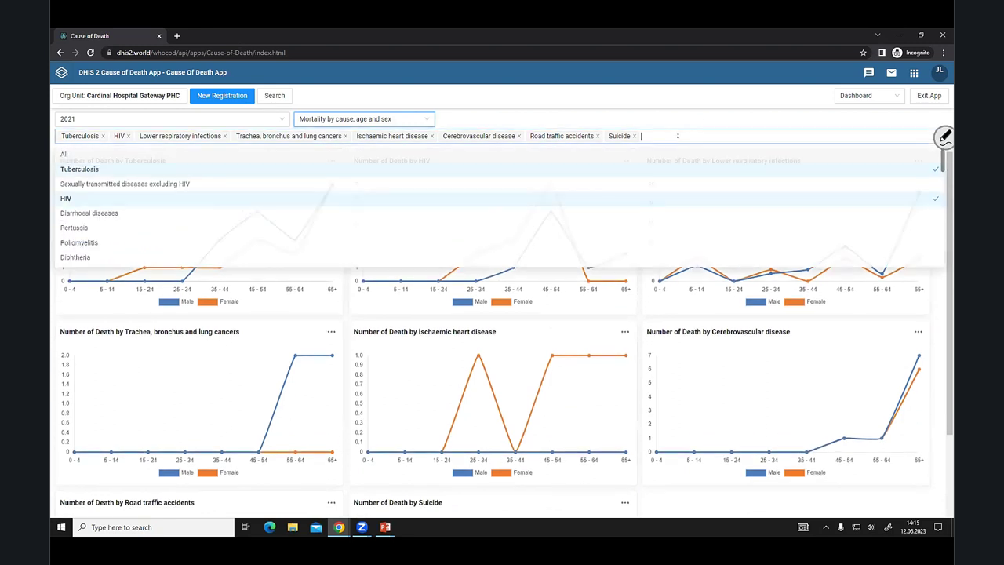
pyautogui.scroll(-3, 467, 211)
pyautogui.scroll(3, 466, 212)
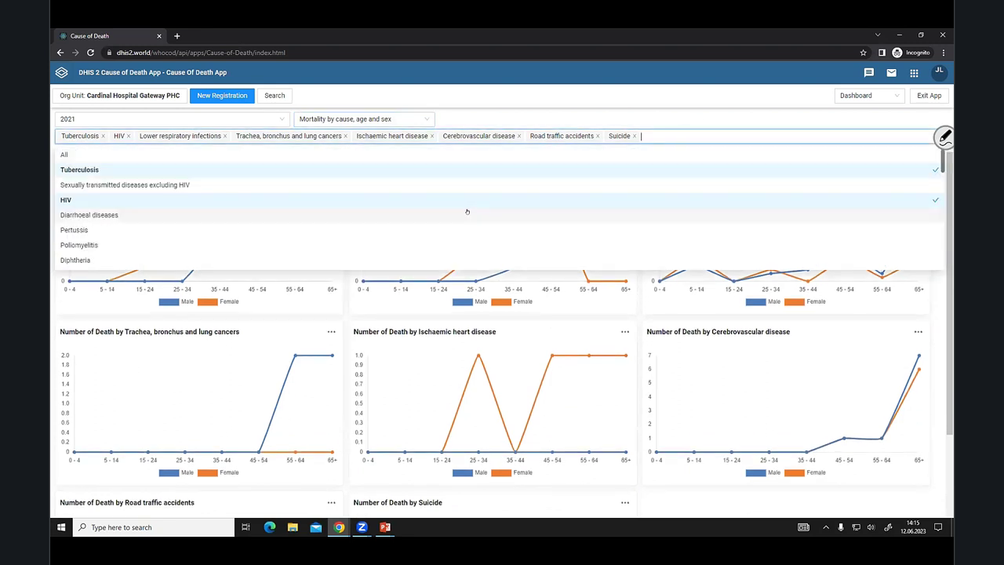
# View the Mortality from NCDs, Most frequent cause of death and Deaths by ICD-11 Chapter dashboards
pyautogui.click(357, 119)
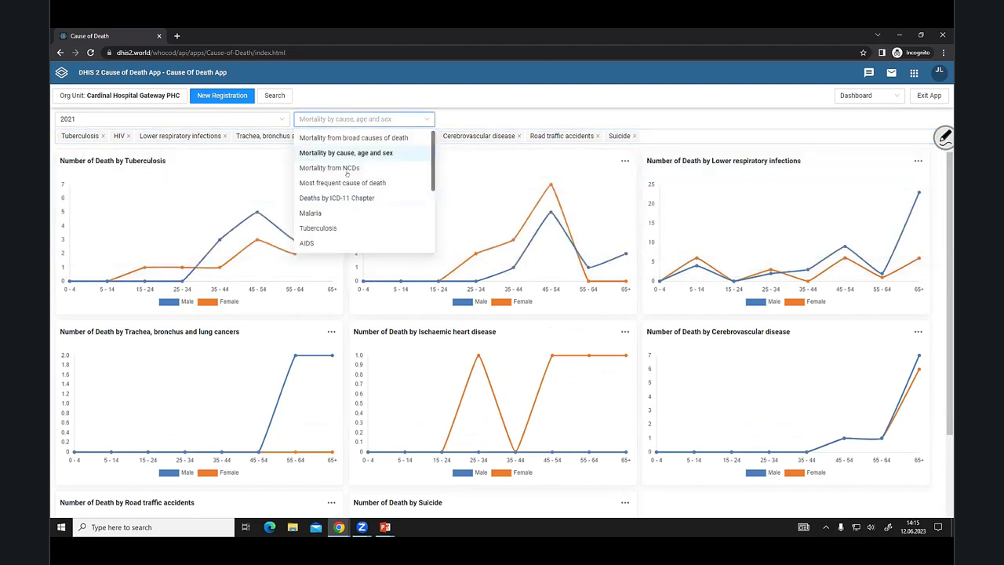
pyautogui.click(343, 168)
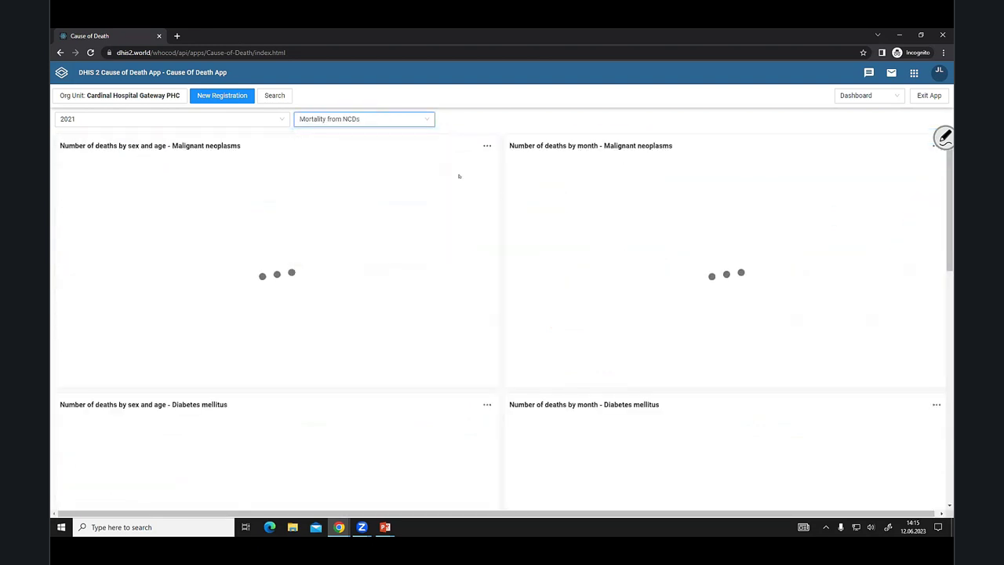
pyautogui.click(363, 119)
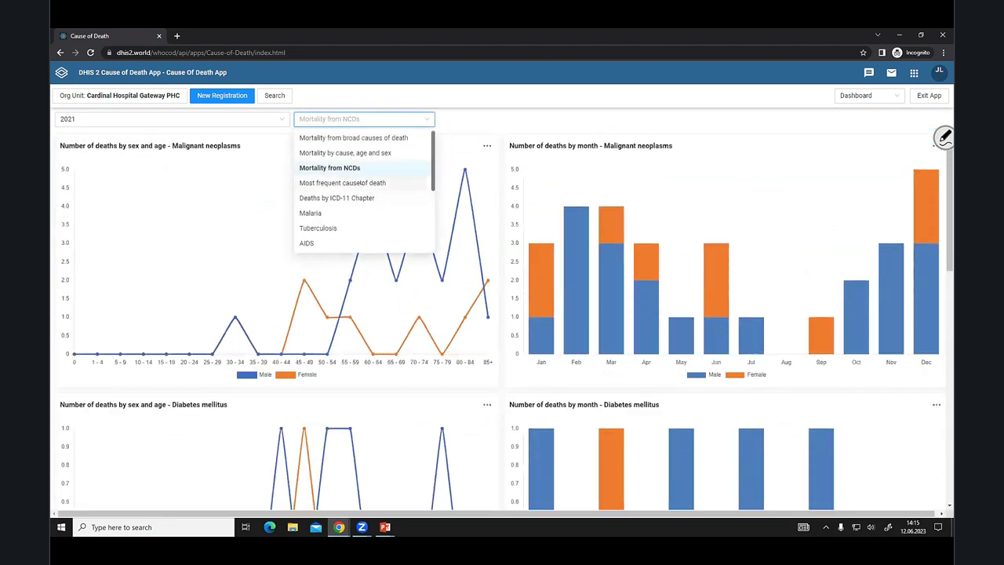
pyautogui.click(351, 183)
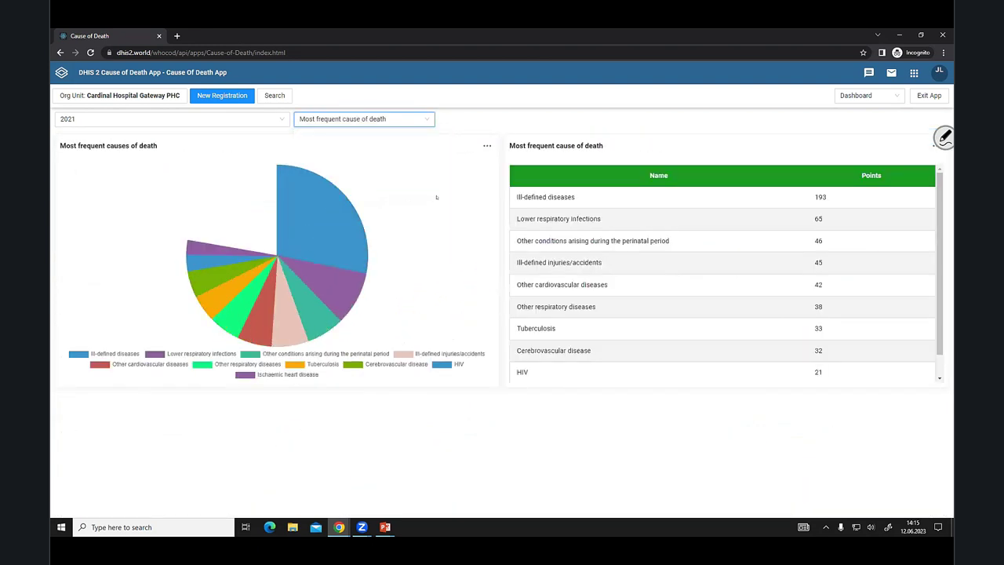
pyautogui.click(345, 118)
pyautogui.click(345, 196)
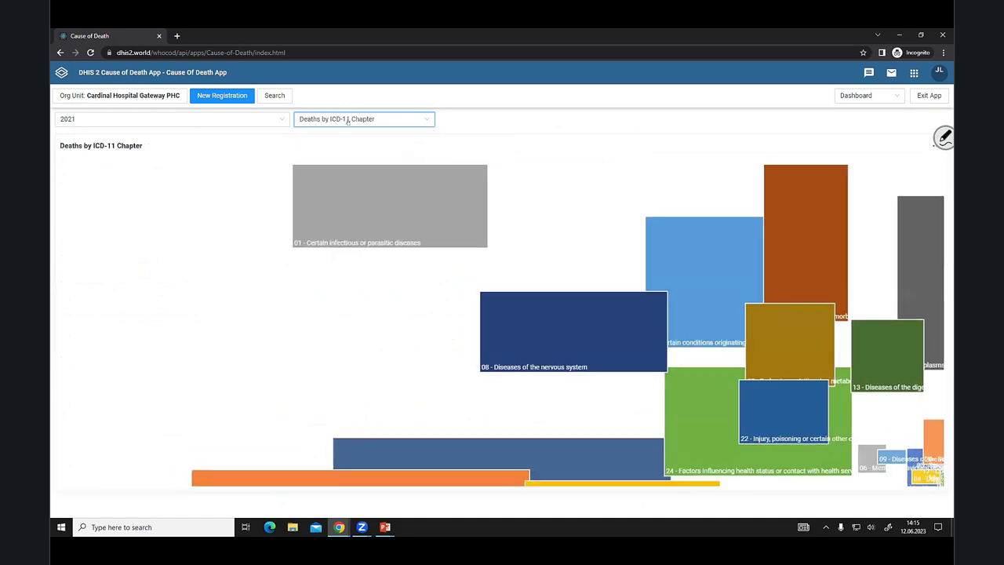
# Show the Malaria - TB - AIDS dashboard, then list the app's sections
pyautogui.click(348, 119)
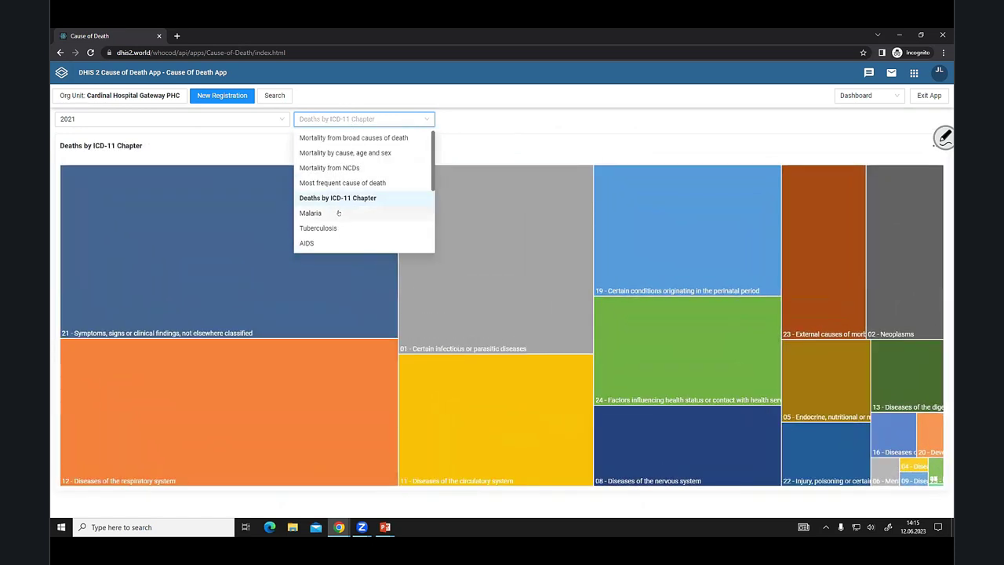
pyautogui.scroll(-1, 337, 213)
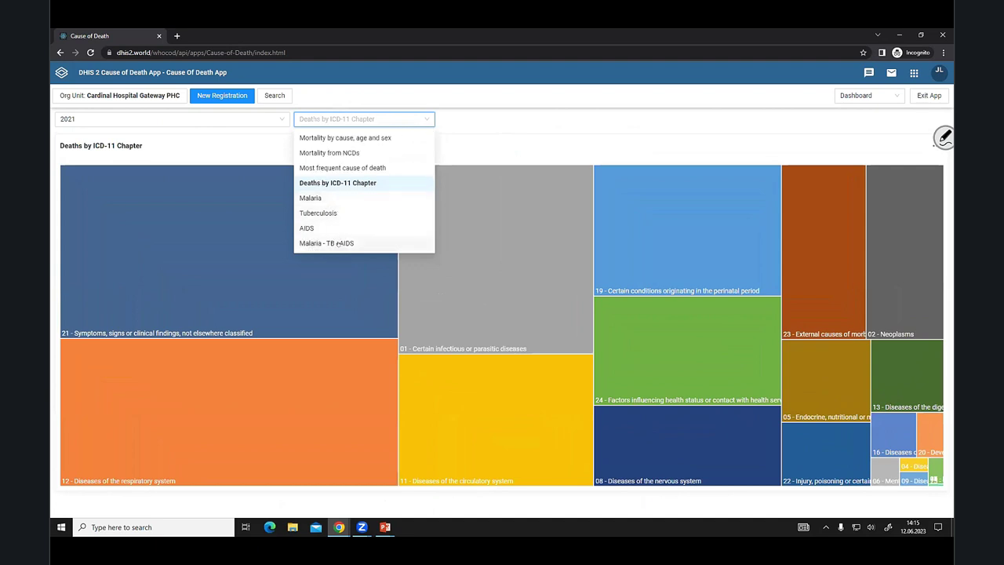
pyautogui.click(338, 244)
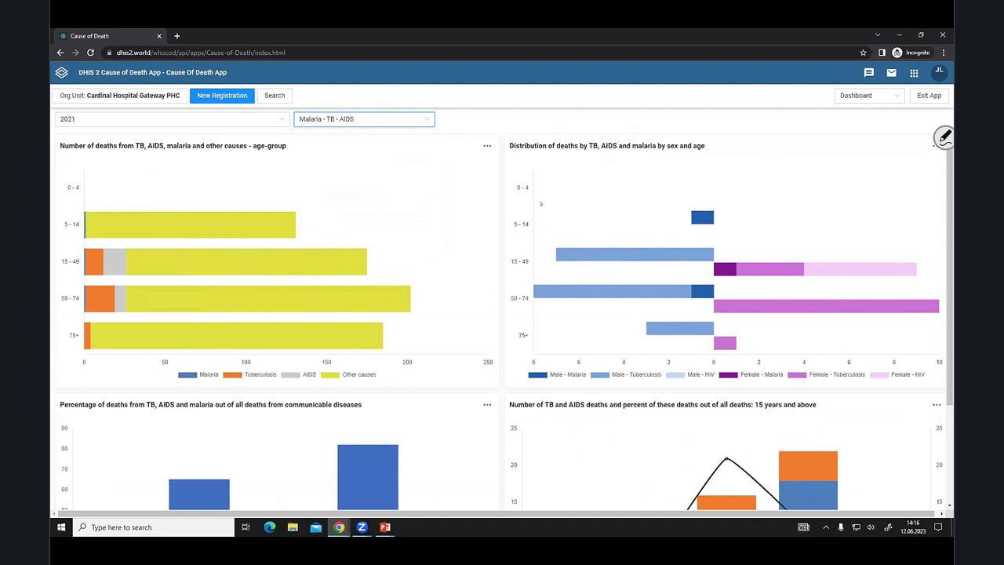
pyautogui.scroll(-2, 545, 196)
pyautogui.scroll(2, 557, 180)
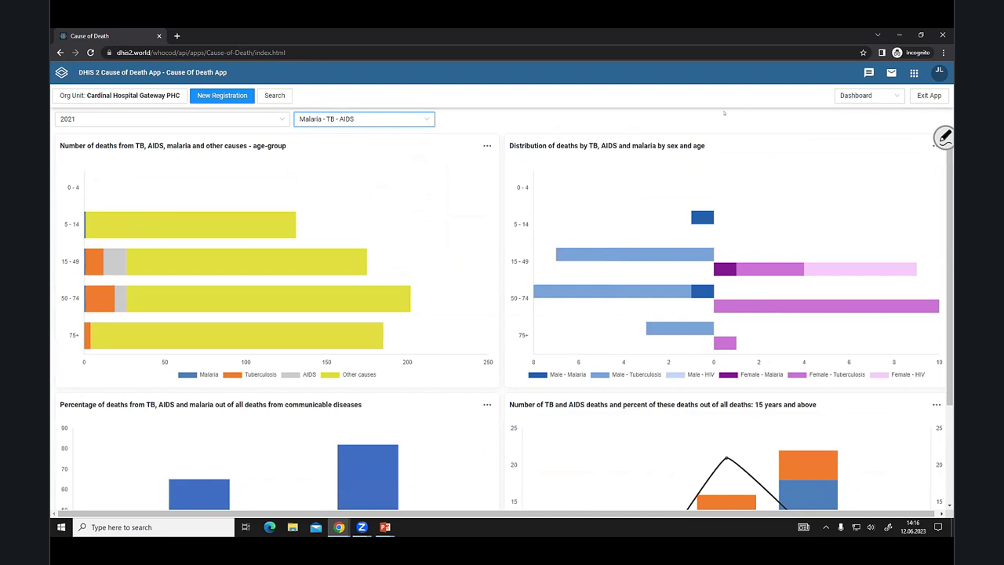
pyautogui.click(858, 99)
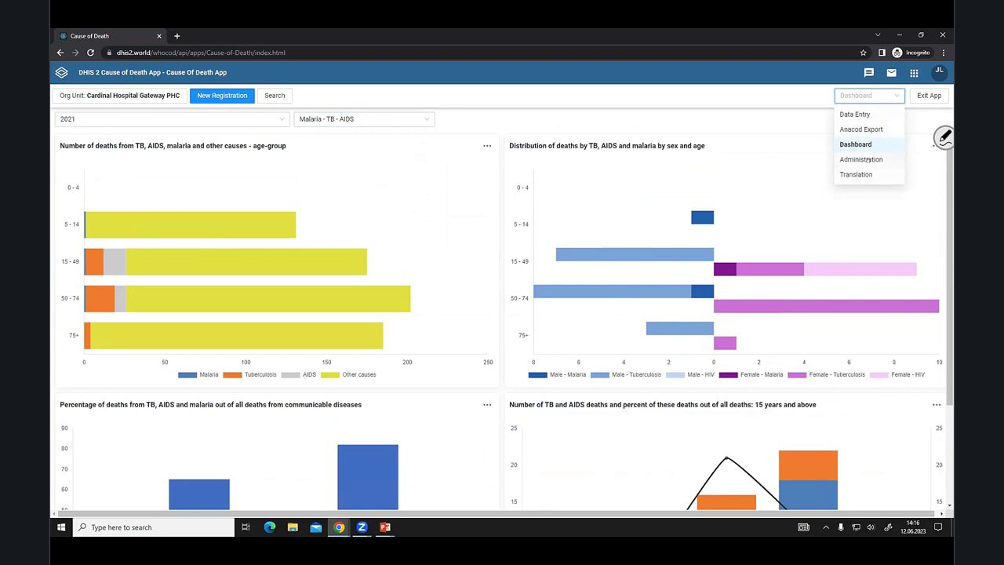
# In Administration, save the registration attribute settings and move on to the certificate layout step
pyautogui.click(862, 159)
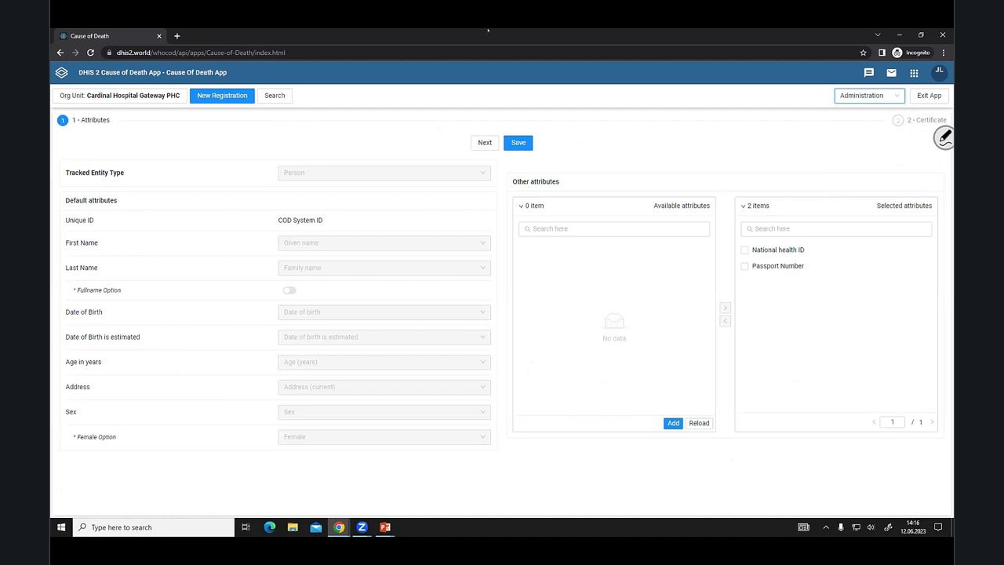
pyautogui.click(529, 145)
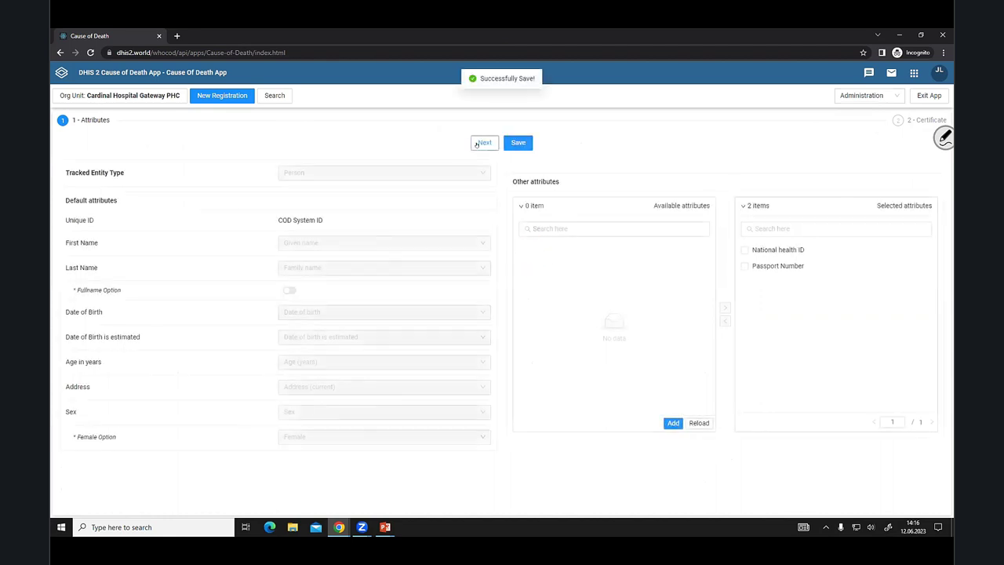
pyautogui.click(484, 143)
# Review the certificate's Default layout, then show its Custom items, full_name and nationality
pyautogui.scroll(-5, 601, 429)
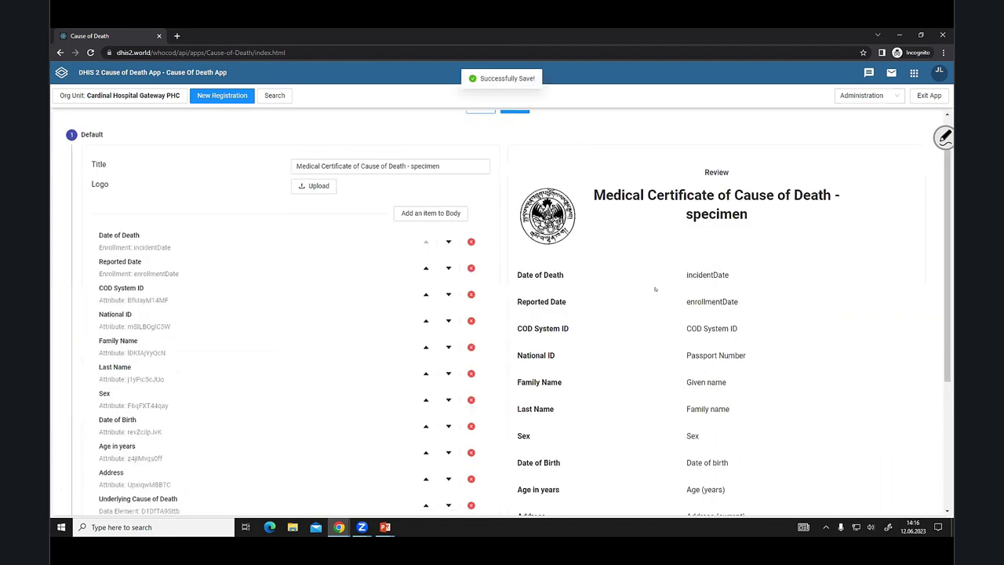
pyautogui.scroll(3, 602, 429)
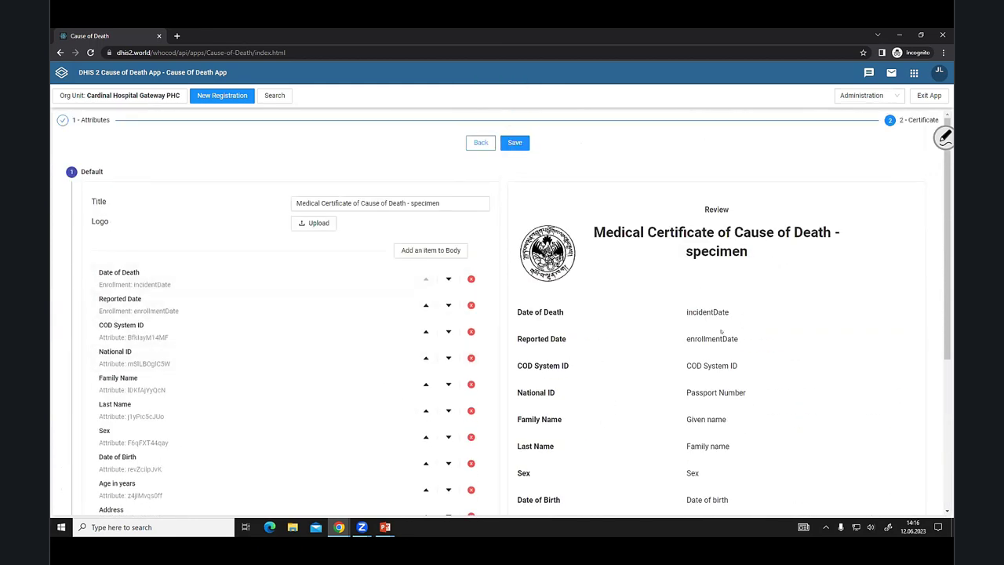
pyautogui.scroll(-1, 318, 169)
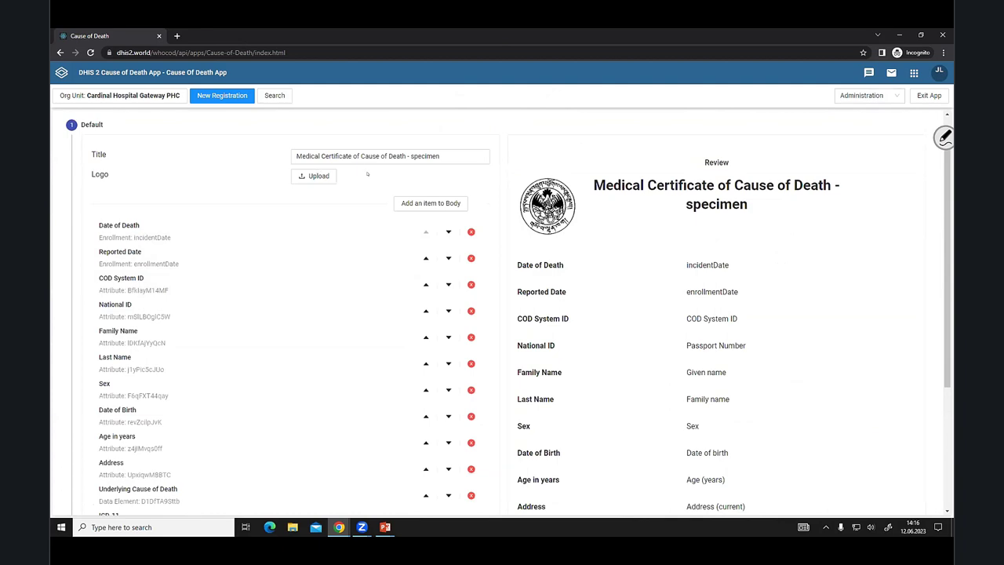
pyautogui.scroll(-3, 353, 197)
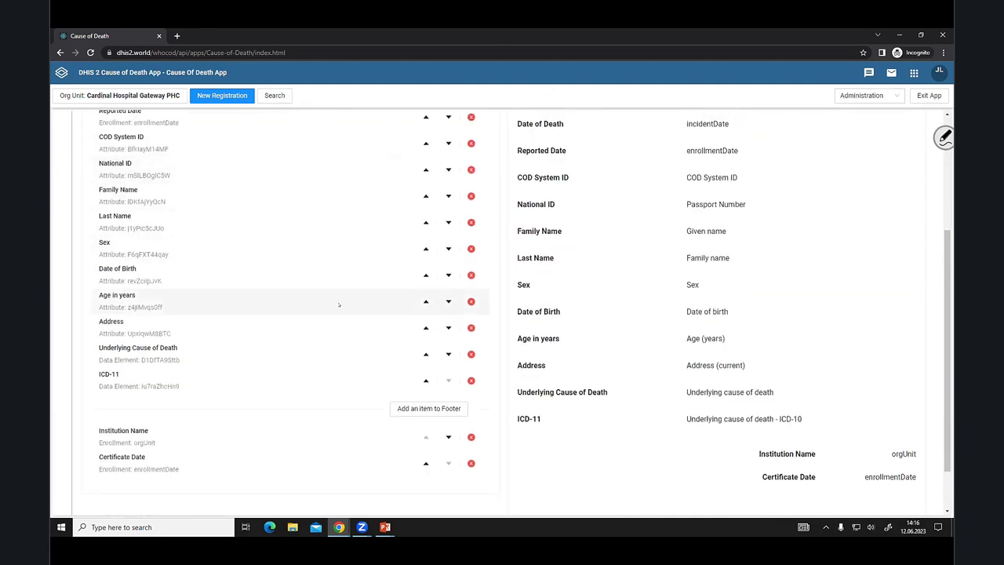
pyautogui.scroll(4, 313, 339)
pyautogui.scroll(-1, 313, 339)
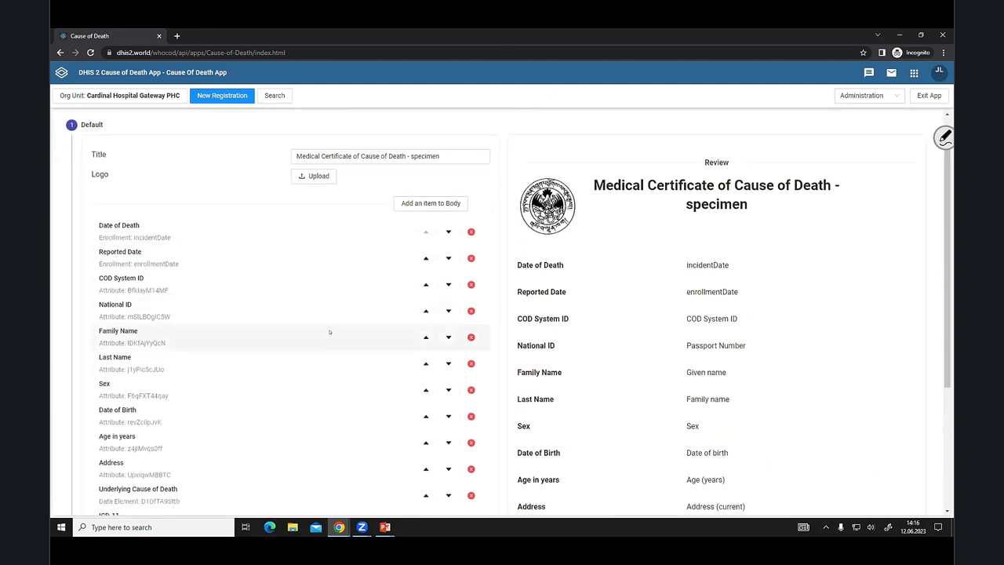
pyautogui.scroll(-4, 376, 287)
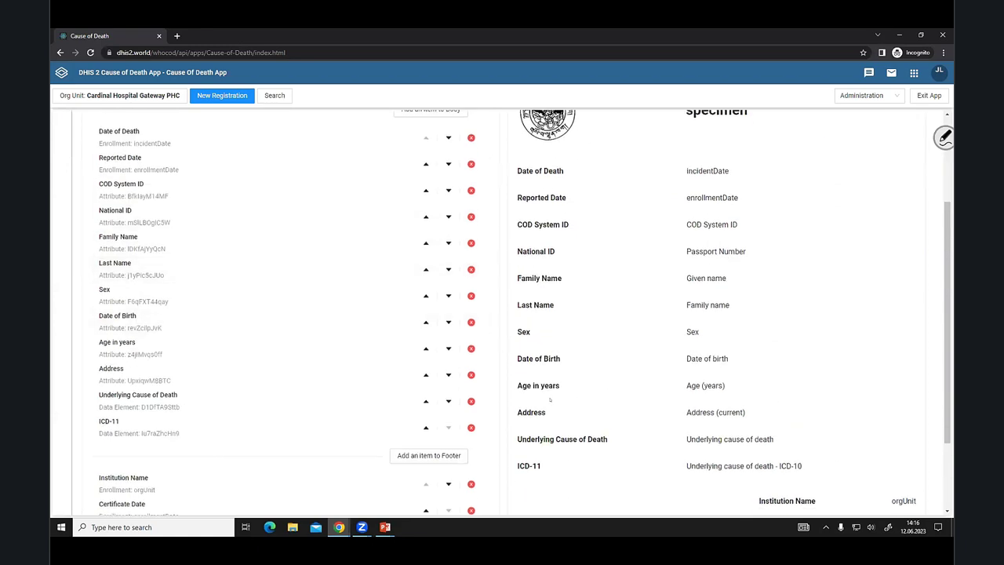
pyautogui.scroll(5, 431, 392)
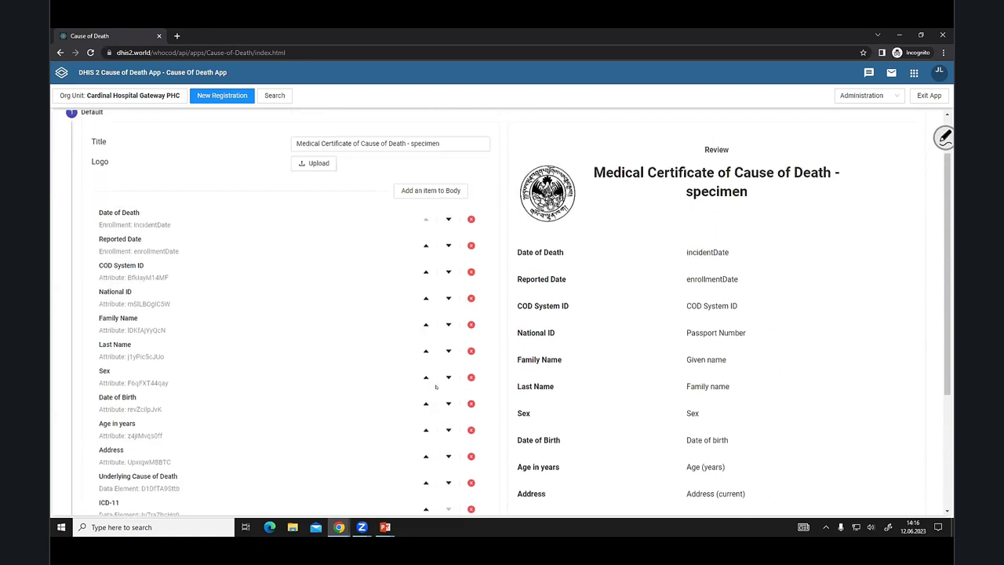
pyautogui.scroll(-4, 434, 389)
pyautogui.scroll(-1, 435, 388)
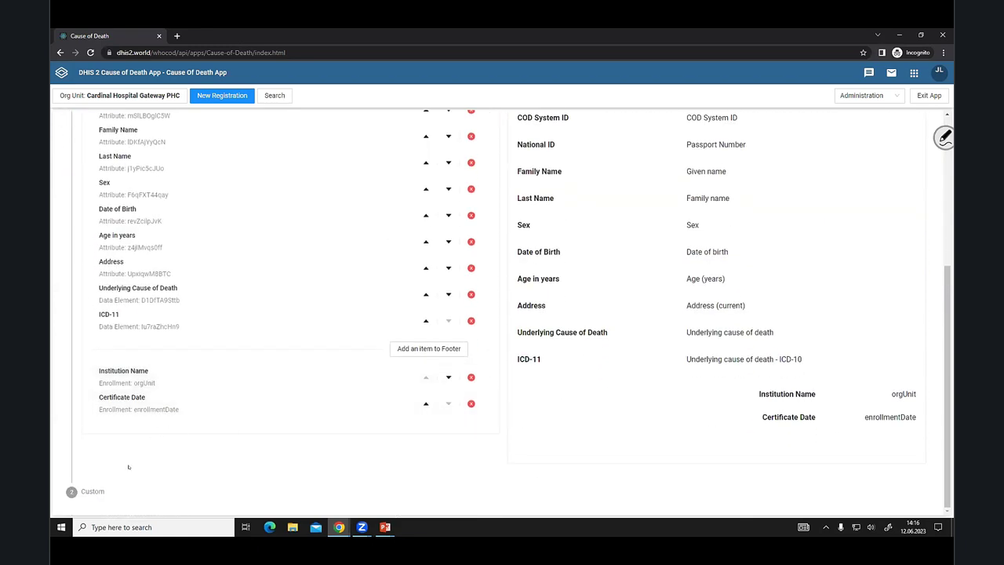
pyautogui.click(92, 491)
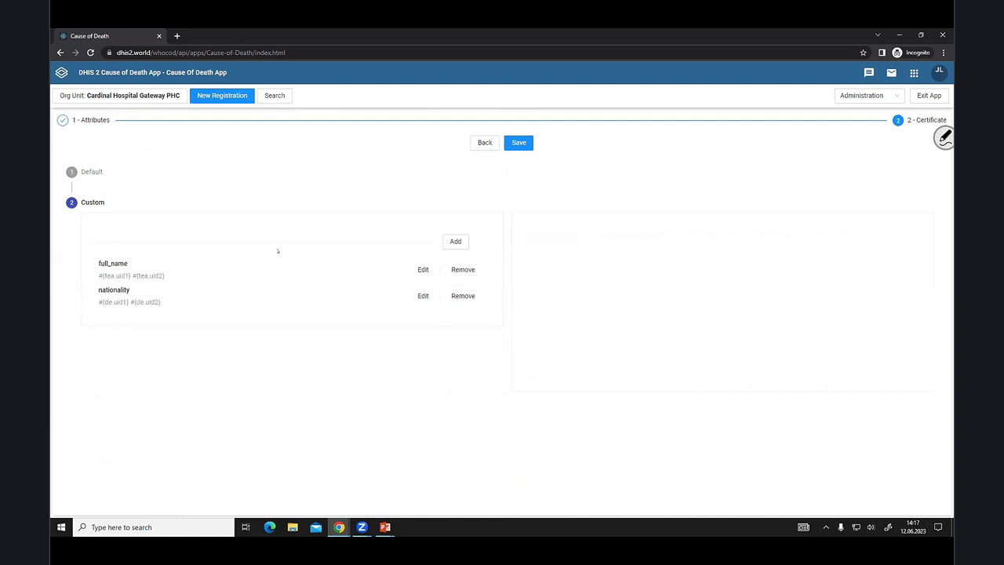
# Go back to the attributes step and bring up the Translation page of English and French key texts
pyautogui.click(485, 143)
pyautogui.click(862, 95)
pyautogui.click(856, 175)
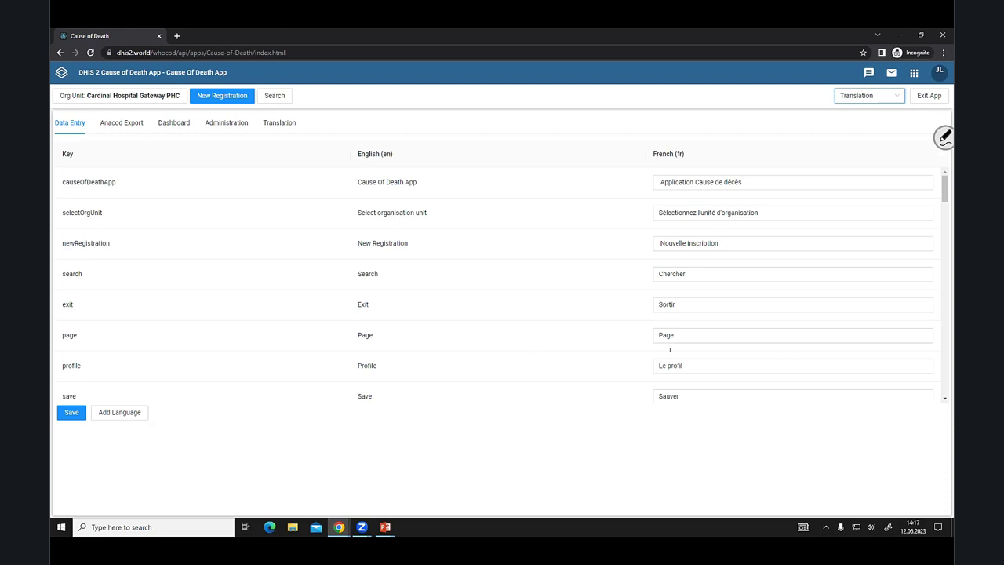
# Add Arabic (Iraq) as a translation language, creating an empty ar_IQ column
pyautogui.click(144, 412)
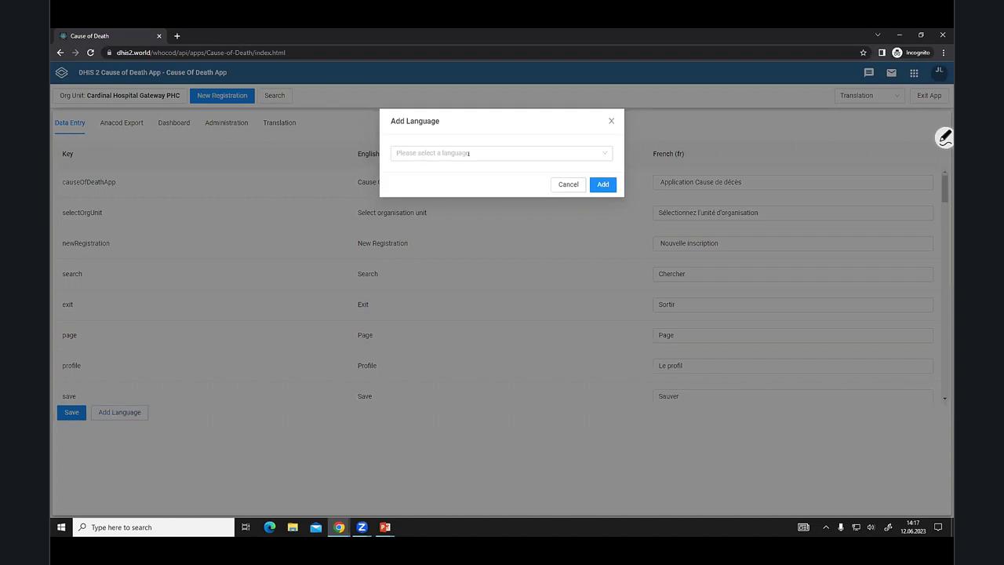
pyautogui.click(468, 153)
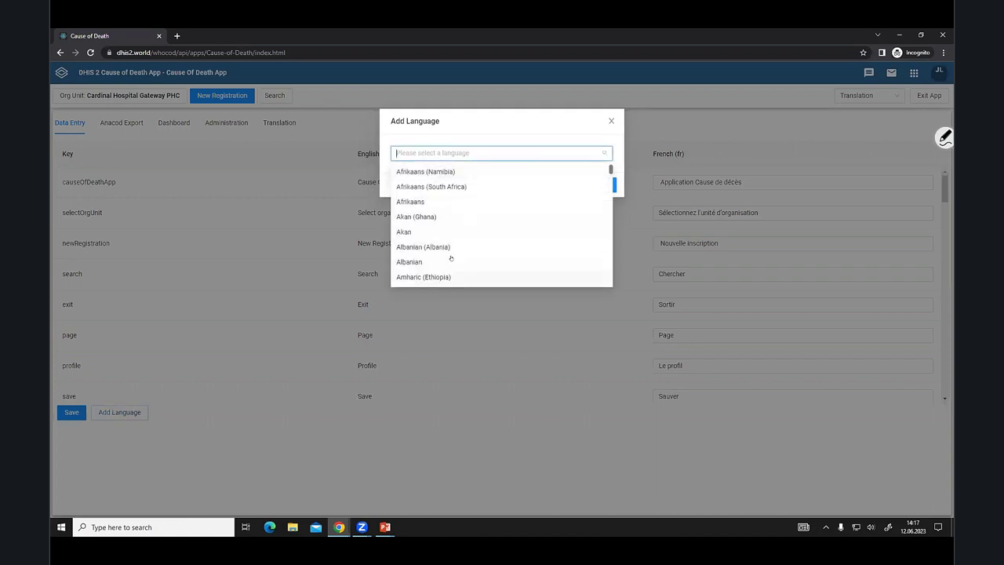
pyautogui.scroll(-2, 444, 221)
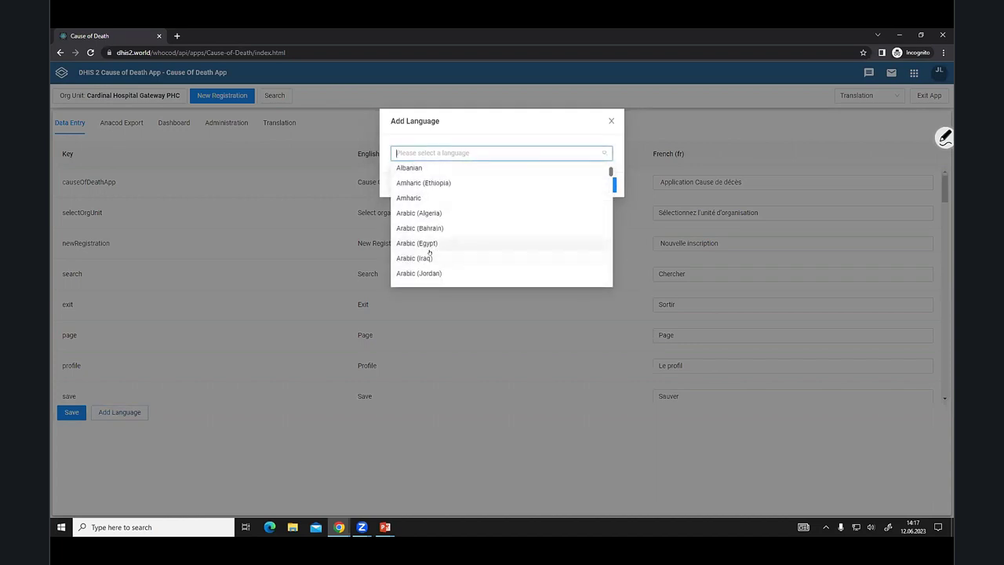
pyautogui.click(429, 254)
pyautogui.click(602, 185)
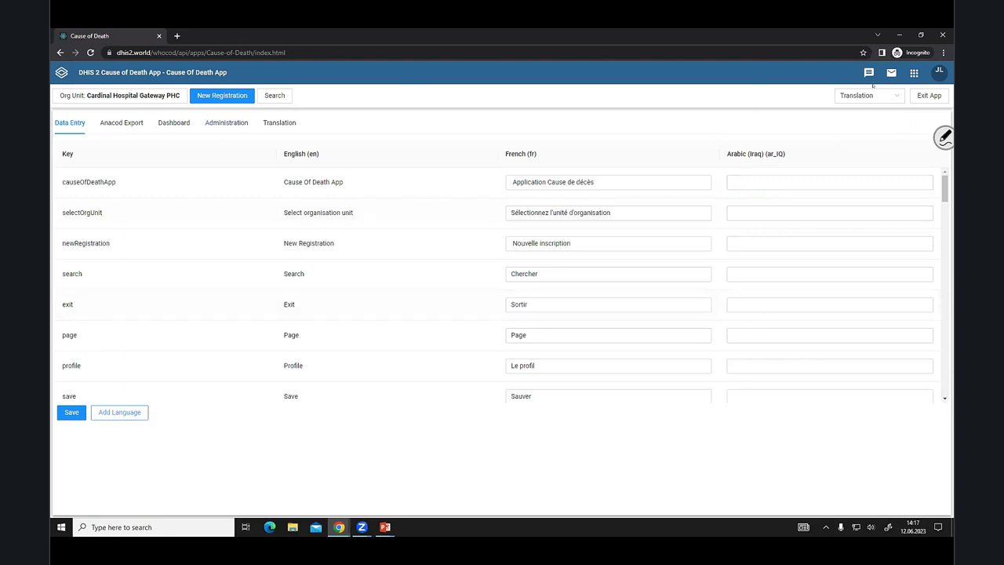
pyautogui.click(869, 95)
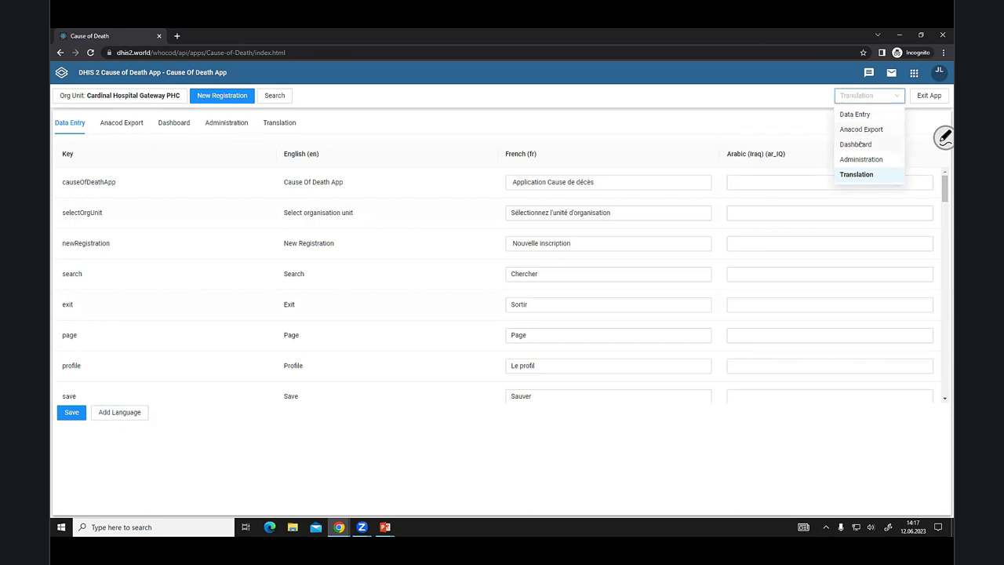
# Run the Anacod Export for year 2021, then bring up the DHIS2 apps menu
pyautogui.click(859, 130)
pyautogui.click(284, 127)
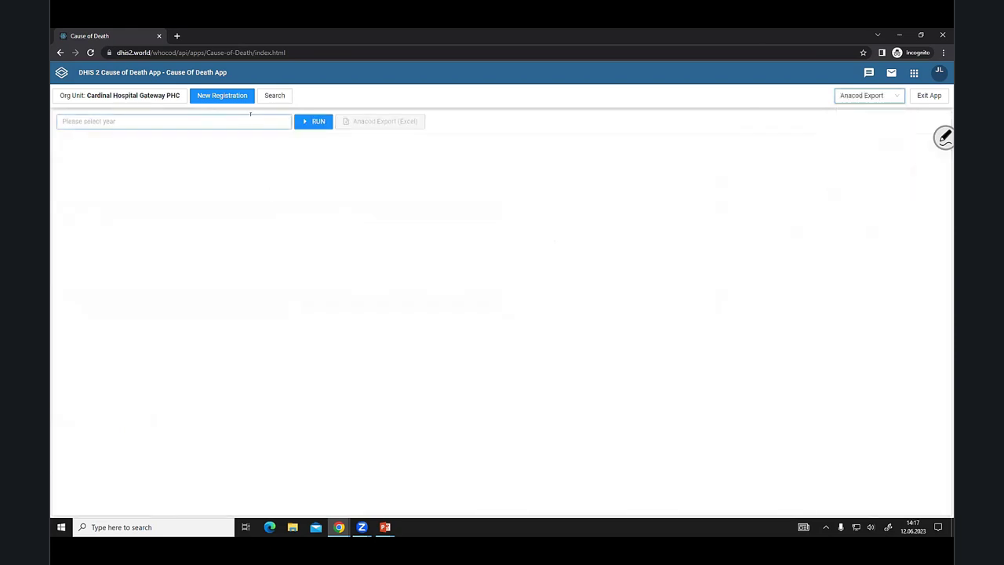
pyautogui.click(182, 172)
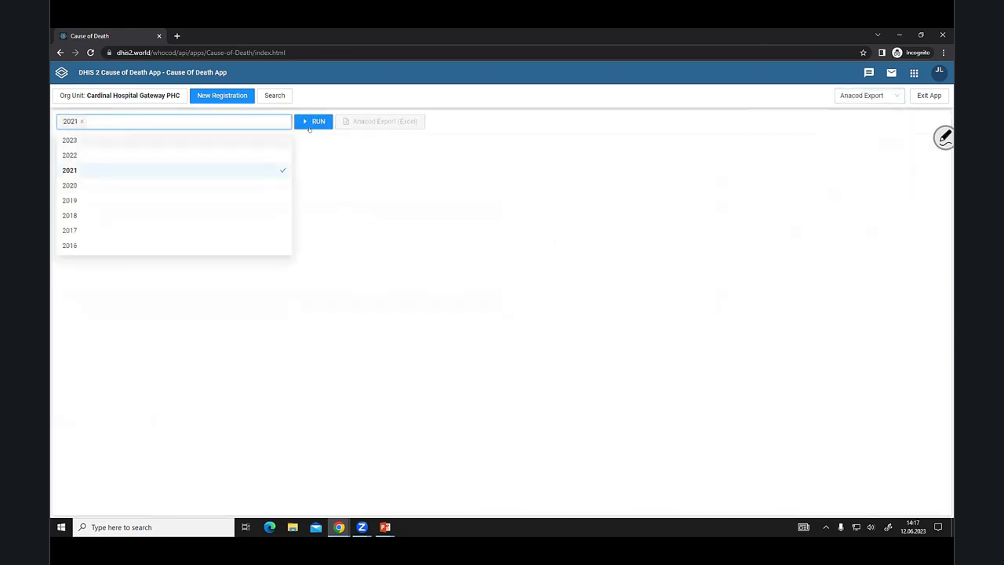
pyautogui.click(314, 121)
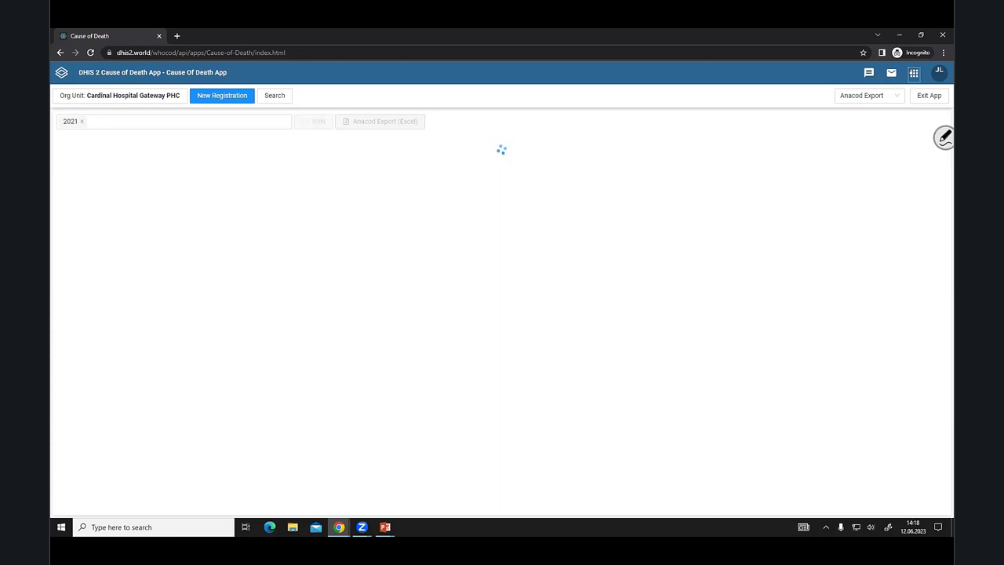
pyautogui.click(914, 72)
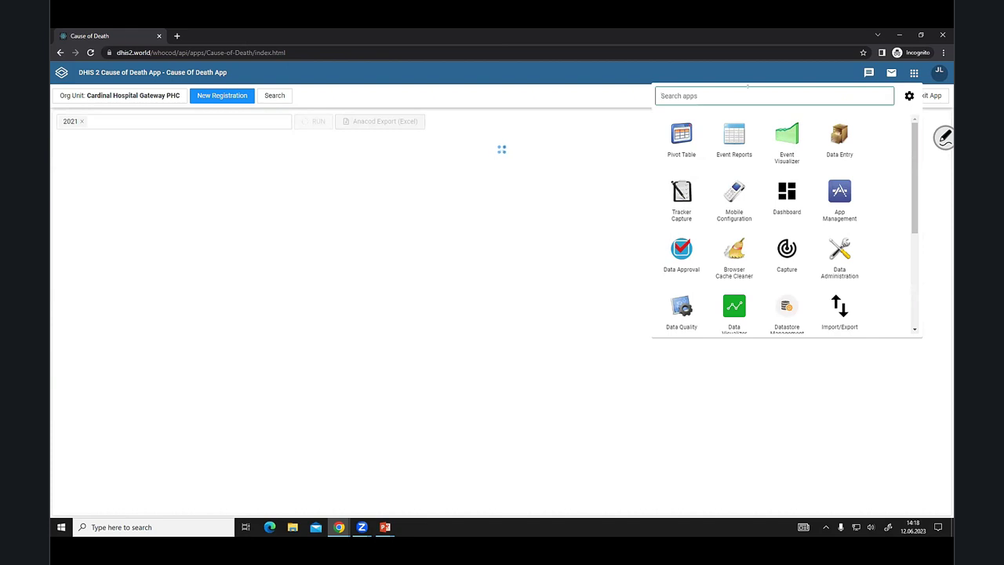
# Duplicate the tab, load the /whocod/ dashboard, and open the downloaded Installation Manual WHO COD app
pyautogui.rightClick(144, 34)
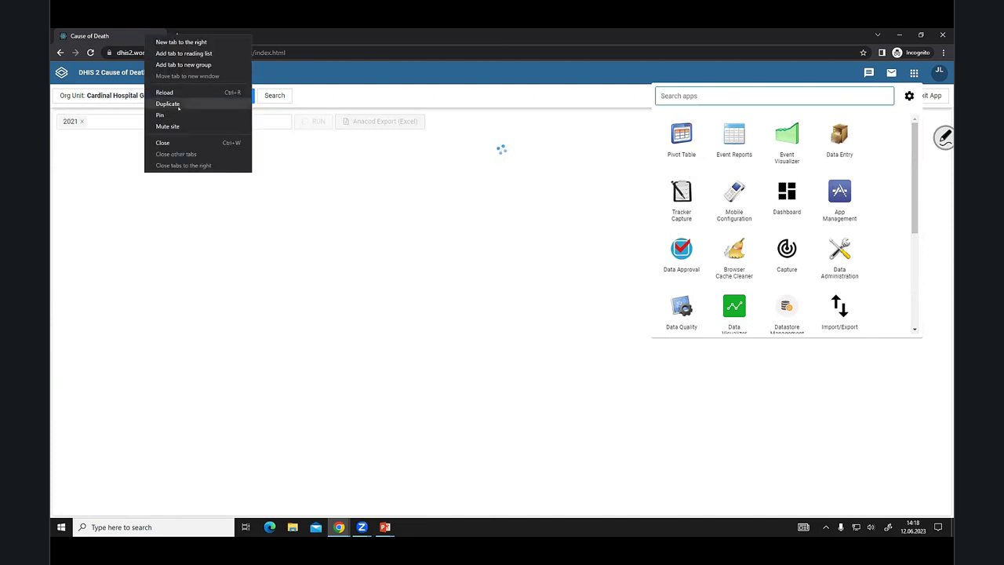
pyautogui.click(167, 104)
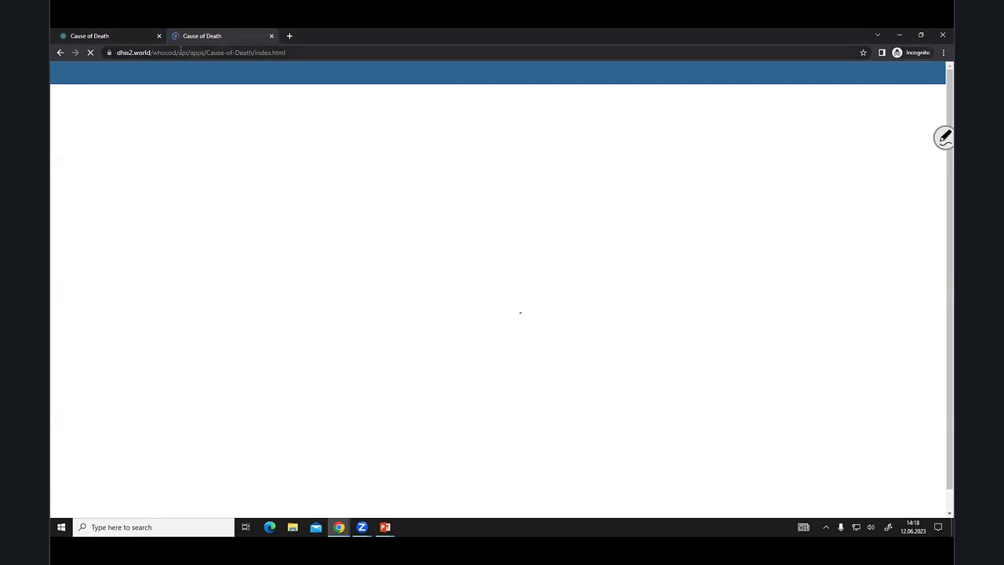
pyautogui.moveTo(180, 49); pyautogui.dragTo(520, 85)
pyautogui.press('BackSpace')
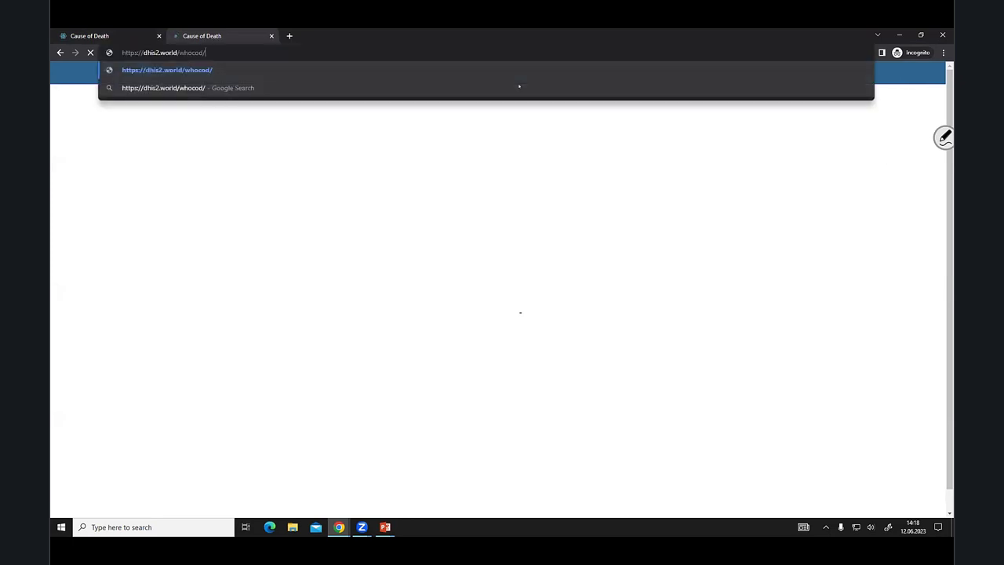
pyautogui.press('Return')
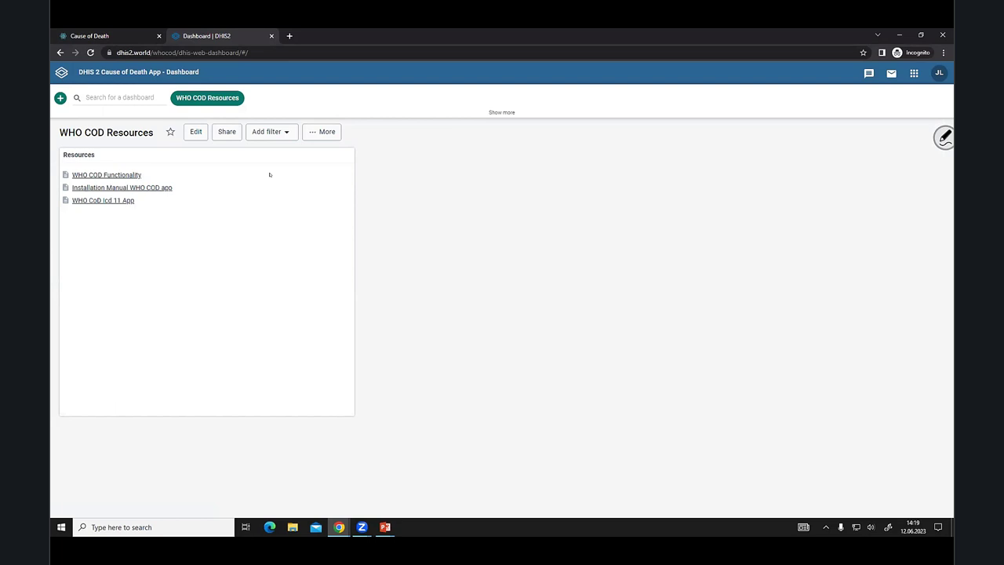
pyautogui.click(135, 188)
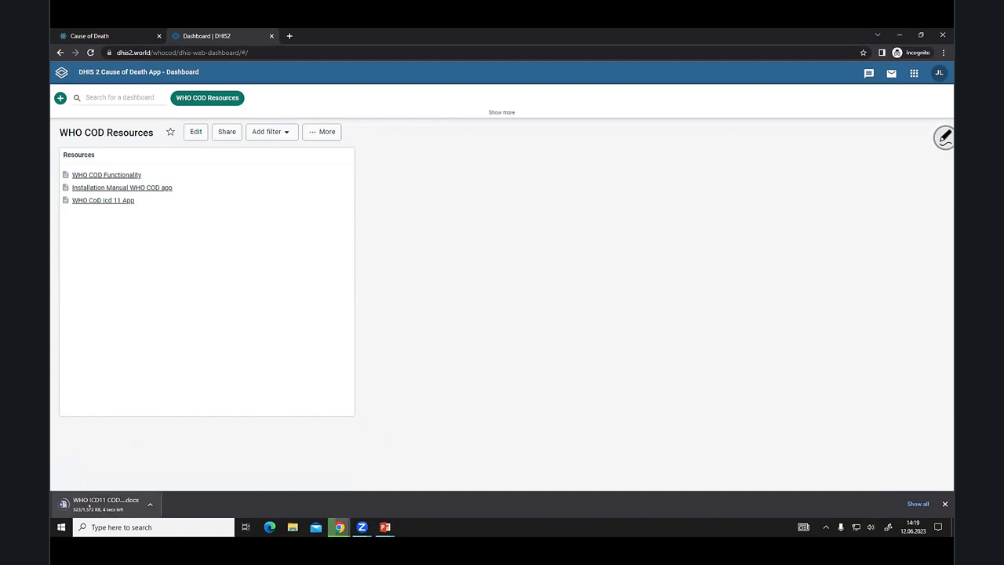
pyautogui.click(90, 505)
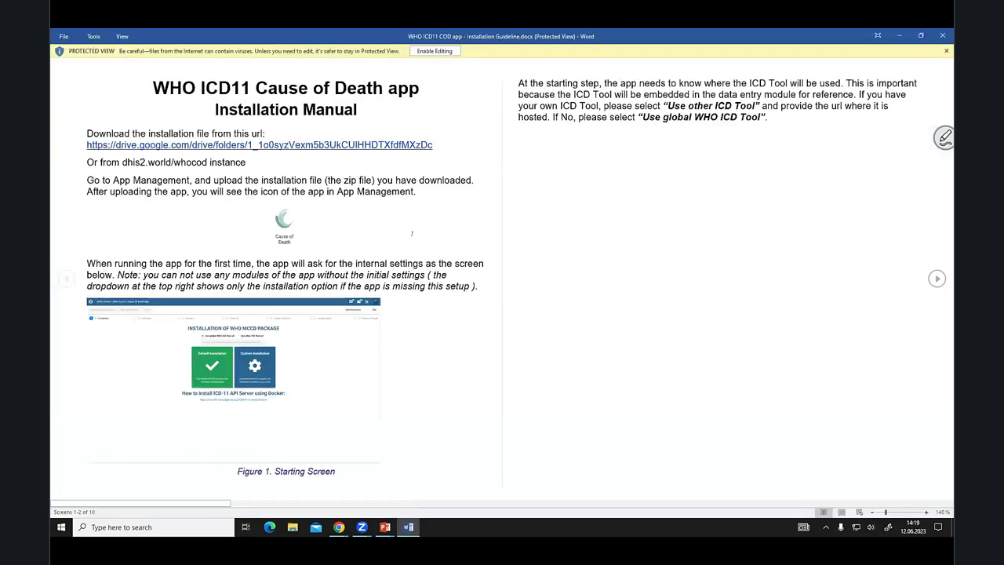
# Page through the installation manual in Word's Read Mode
pyautogui.scroll(-10, 411, 233)
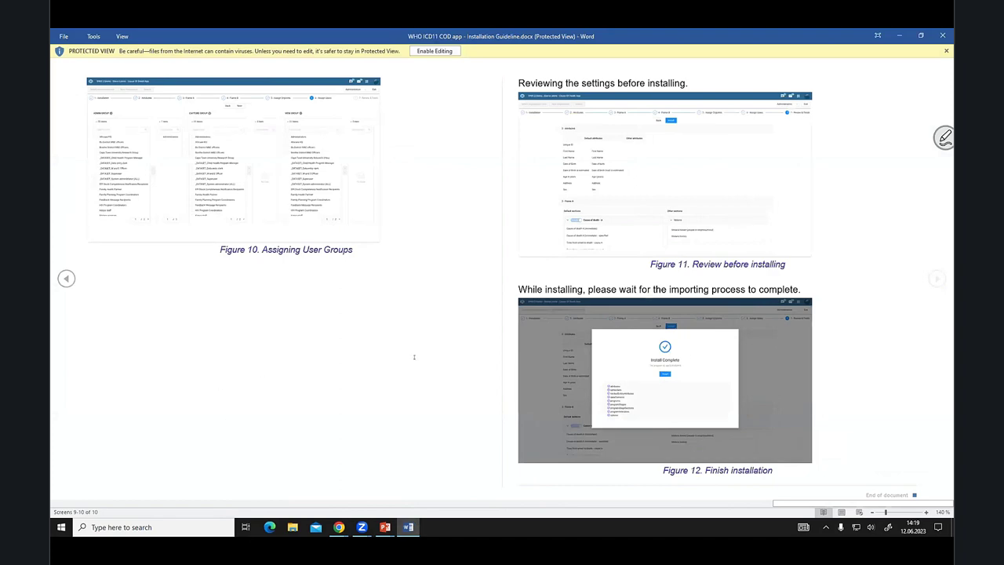
pyautogui.scroll(5, 414, 357)
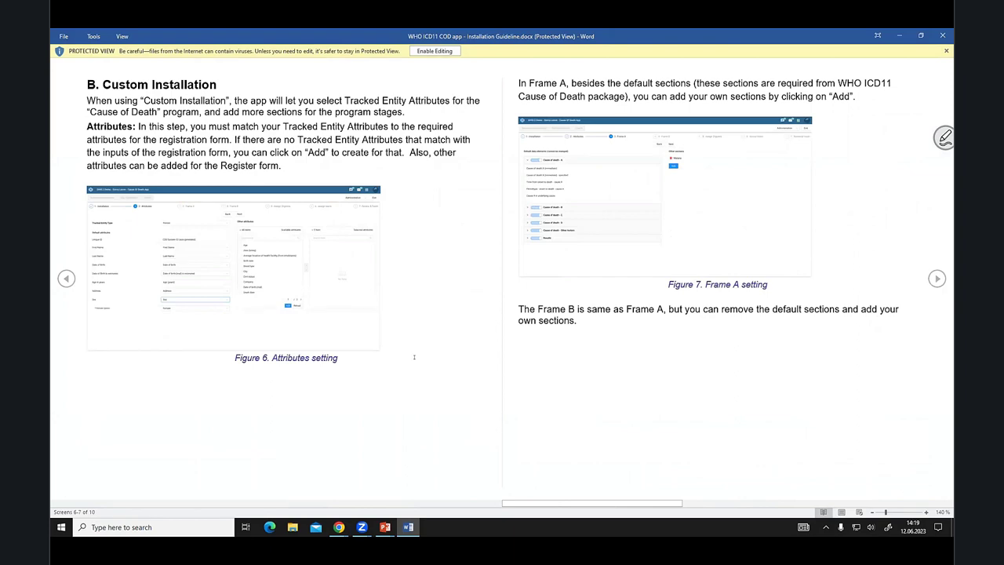
pyautogui.scroll(3, 342, 350)
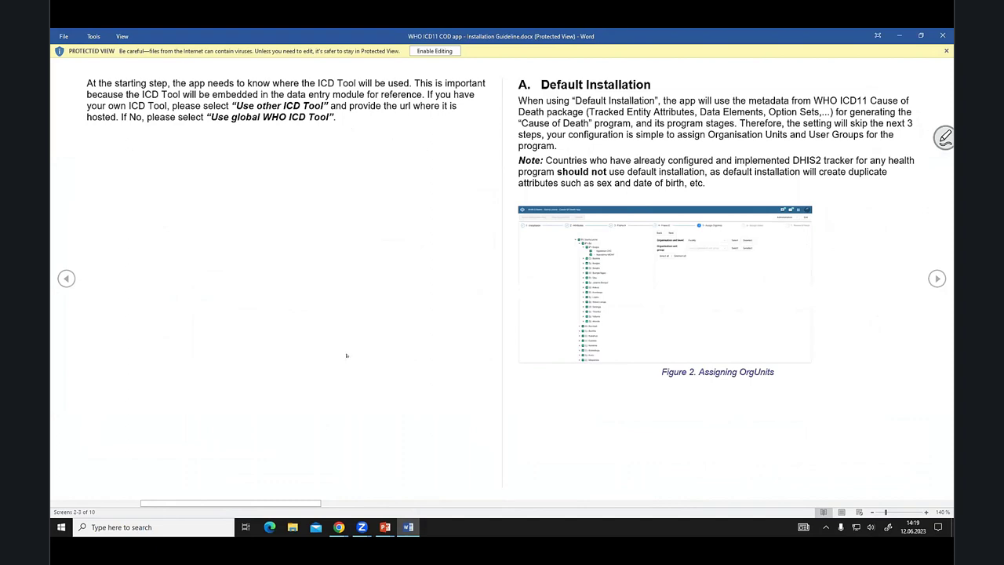
pyautogui.scroll(3, 346, 349)
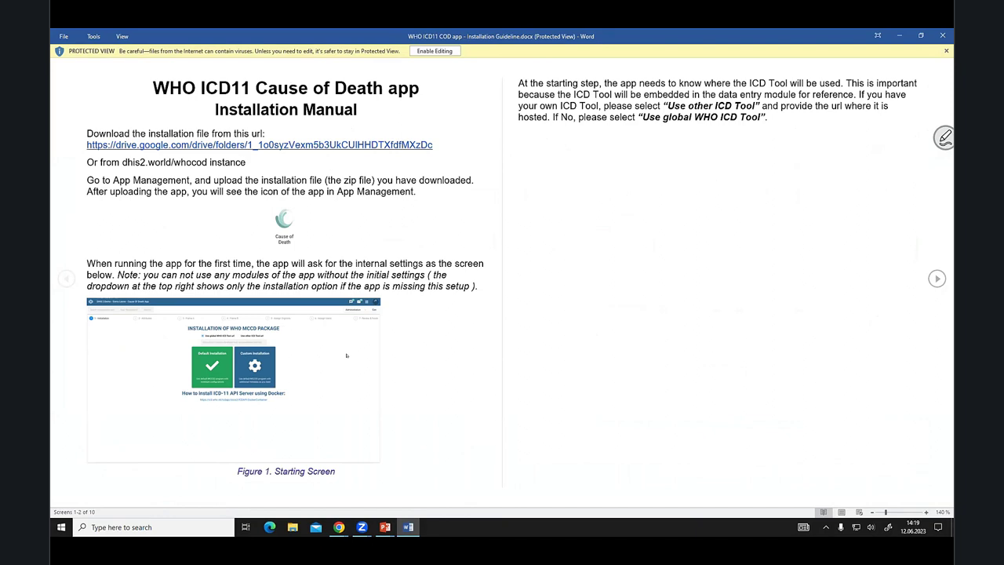
pyautogui.scroll(-3, 663, 341)
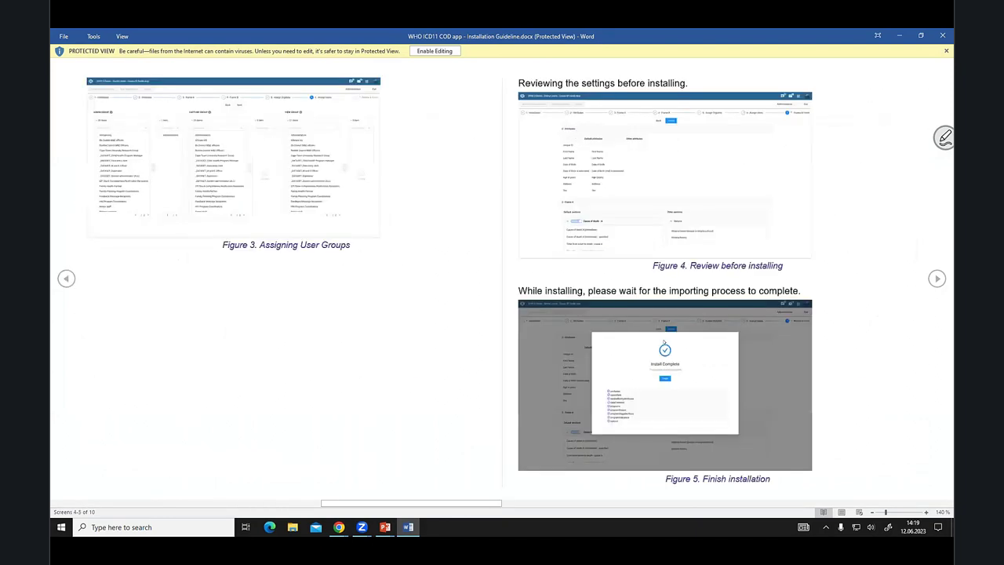
pyautogui.scroll(3, 663, 338)
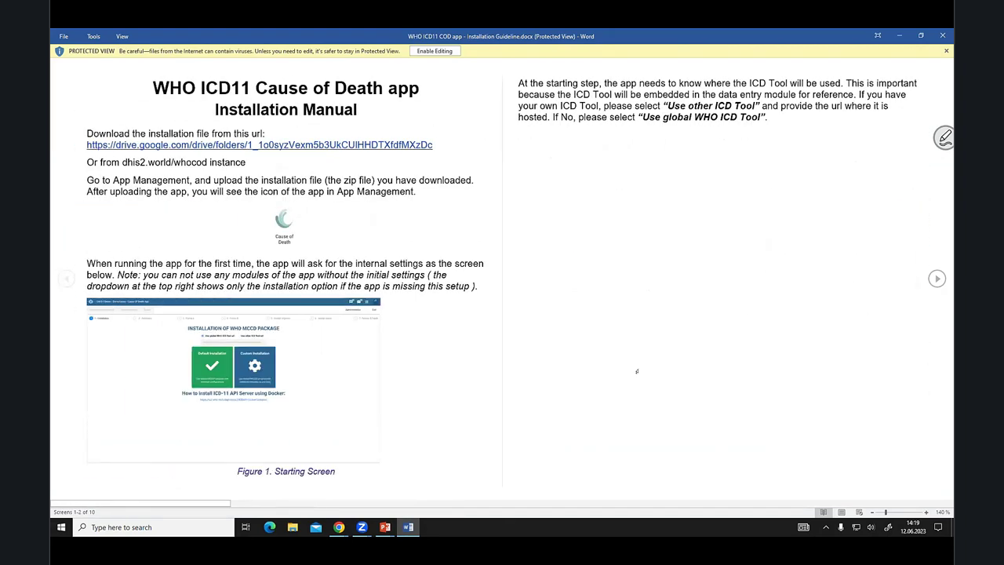
pyautogui.scroll(-1, 636, 371)
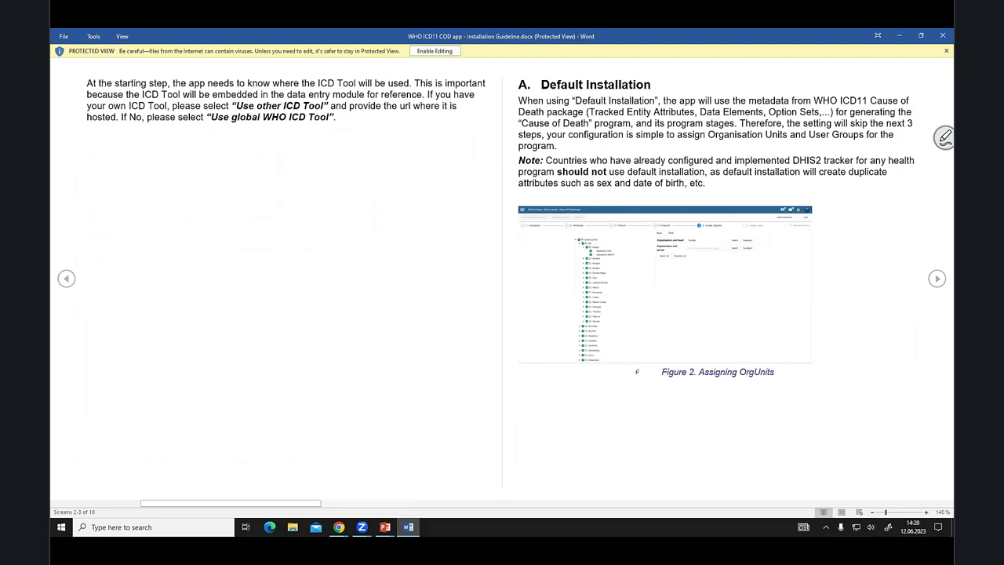
pyautogui.scroll(-1, 636, 371)
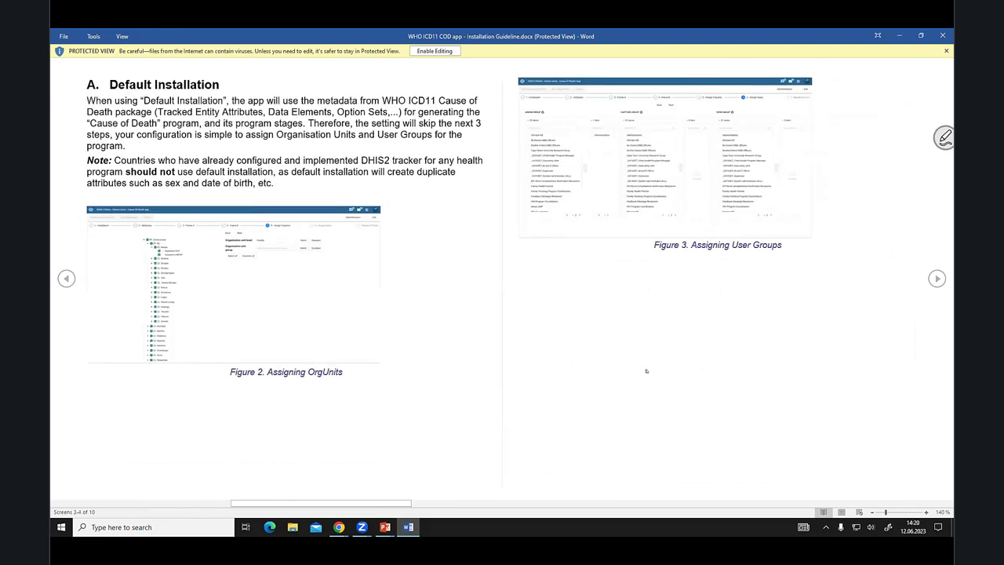
pyautogui.scroll(-1, 646, 371)
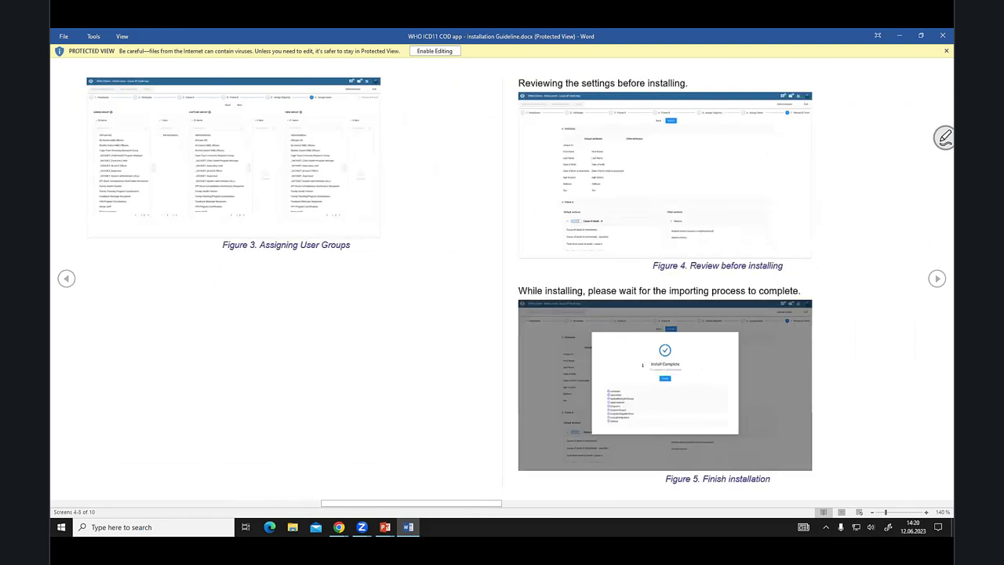
pyautogui.scroll(-2, 647, 371)
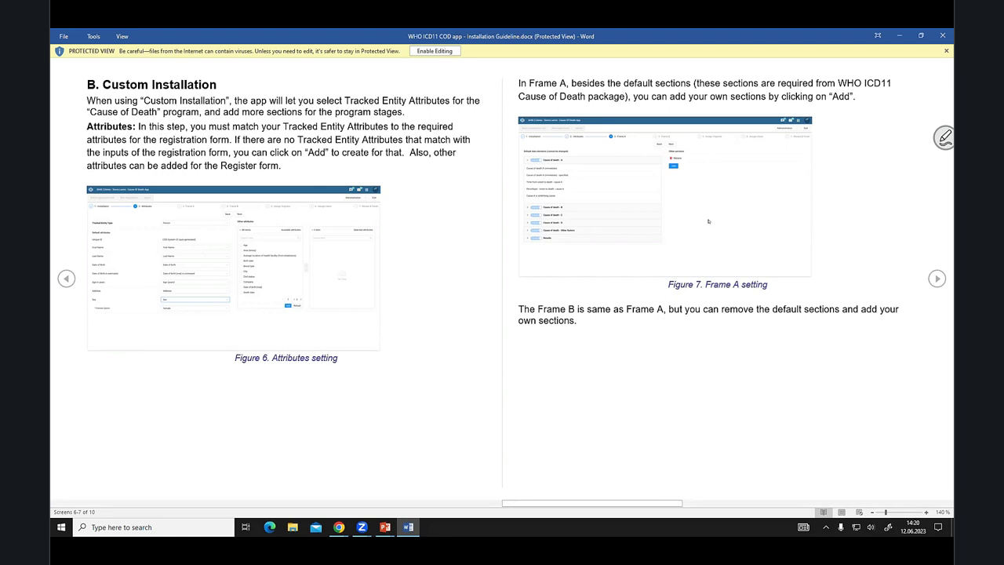
pyautogui.scroll(-1, 708, 221)
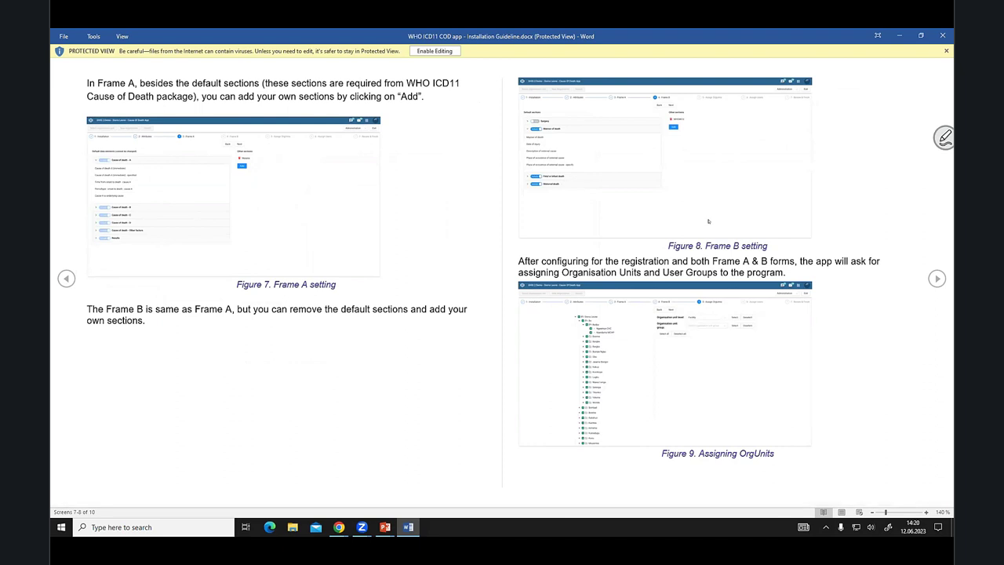
pyautogui.scroll(-1, 690, 200)
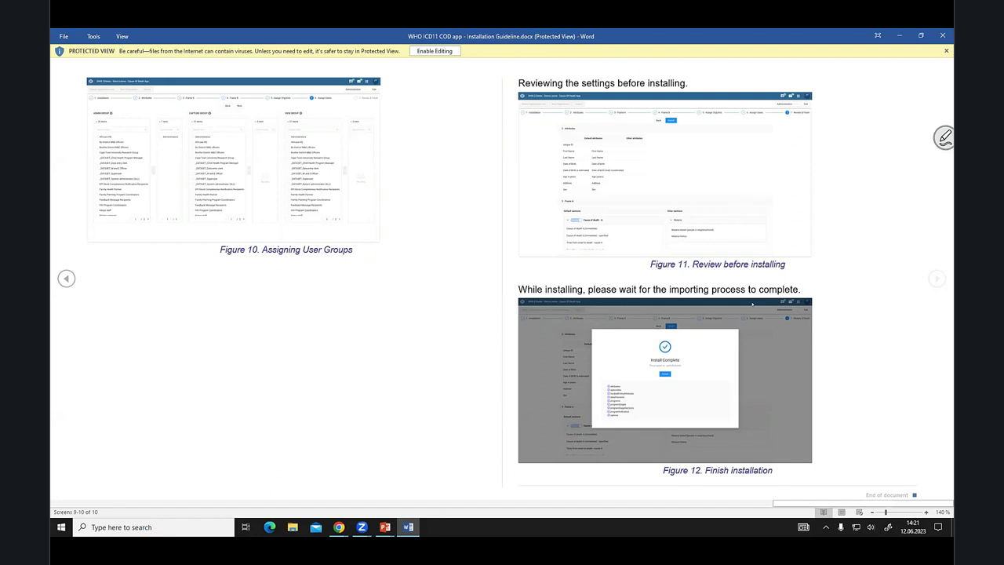
# Return the manual to Print Layout and bring the DHIS2 Chrome window back to the front
pyautogui.press('Escape')
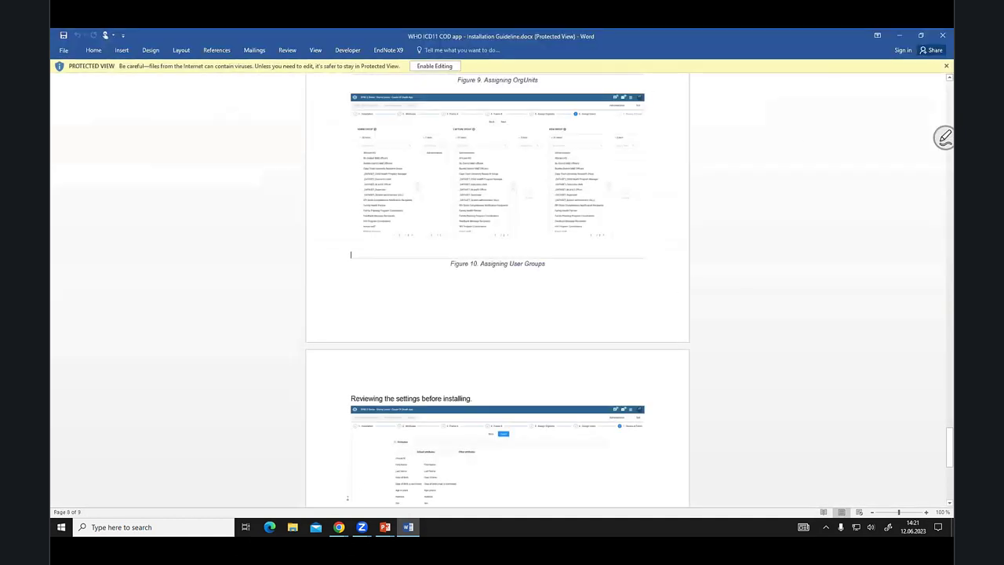
pyautogui.moveTo(339, 527)
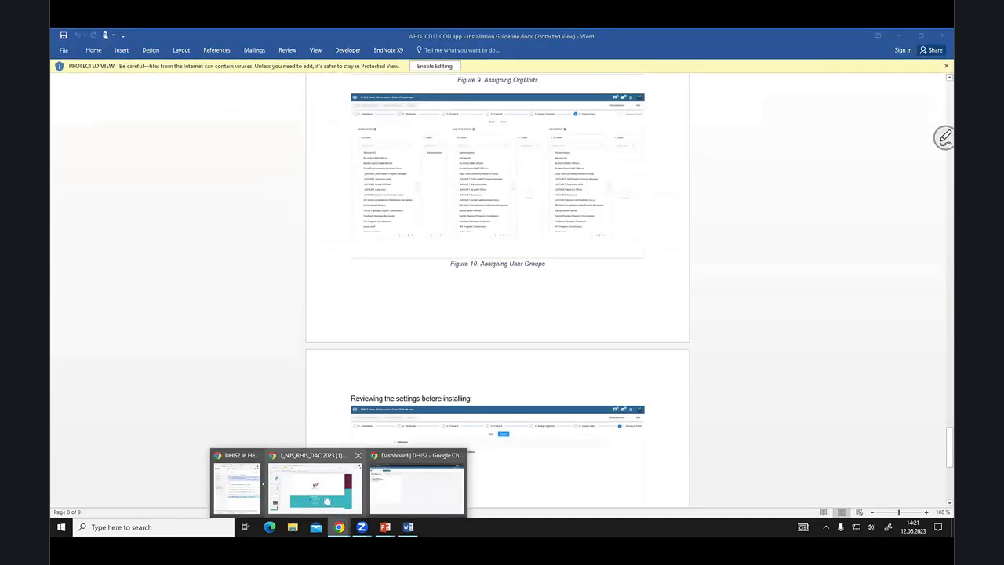
pyautogui.click(414, 492)
# Review the 2021 ANACoD export table in the Cause of Death tab, then exit the app
pyautogui.click(118, 36)
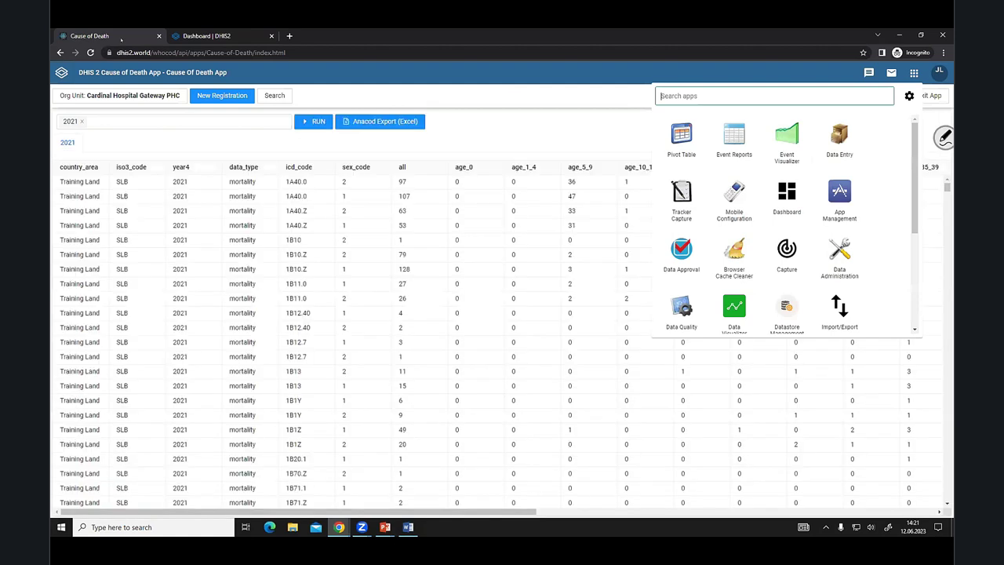
pyautogui.click(608, 122)
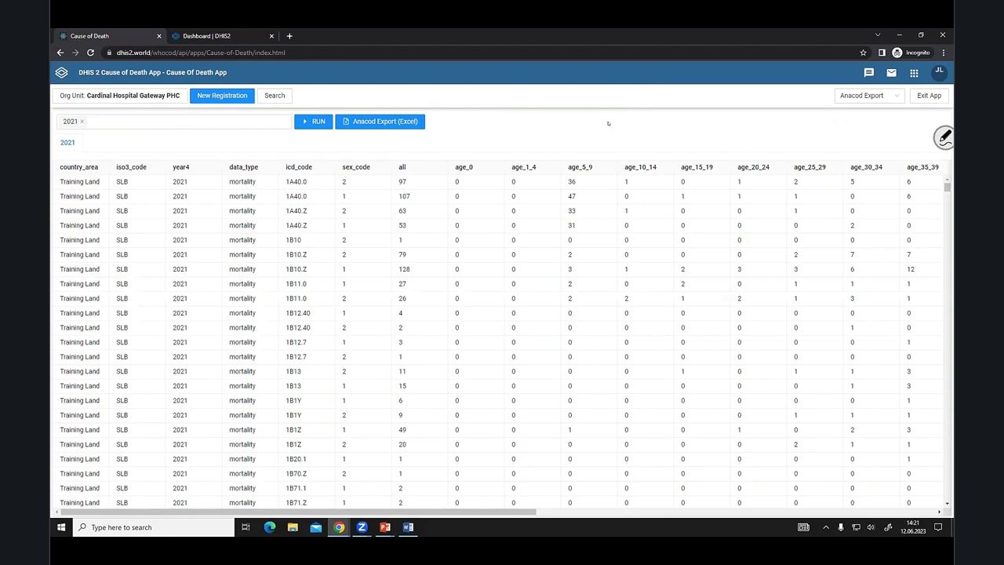
pyautogui.scroll(-10, 337, 384)
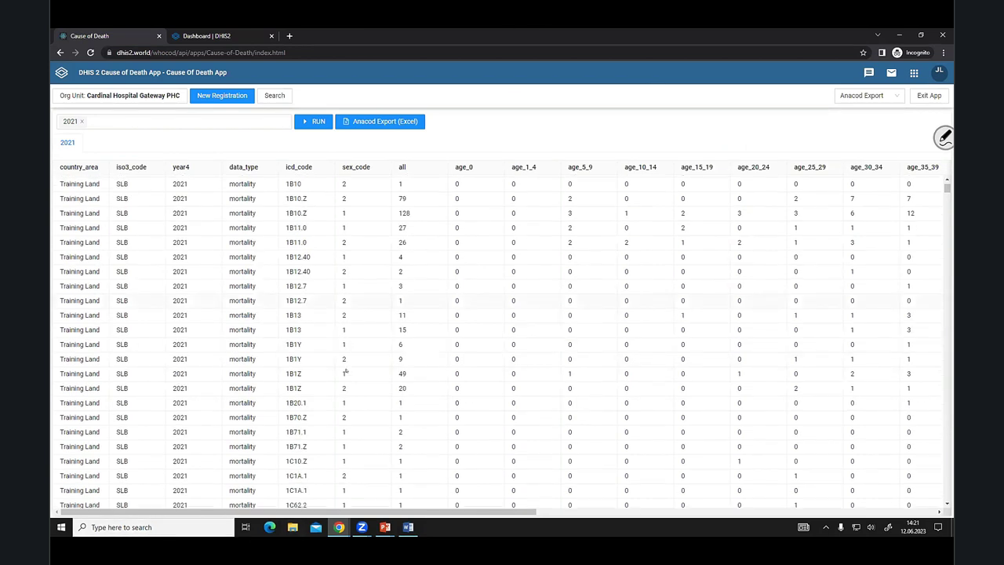
pyautogui.scroll(-8, 337, 384)
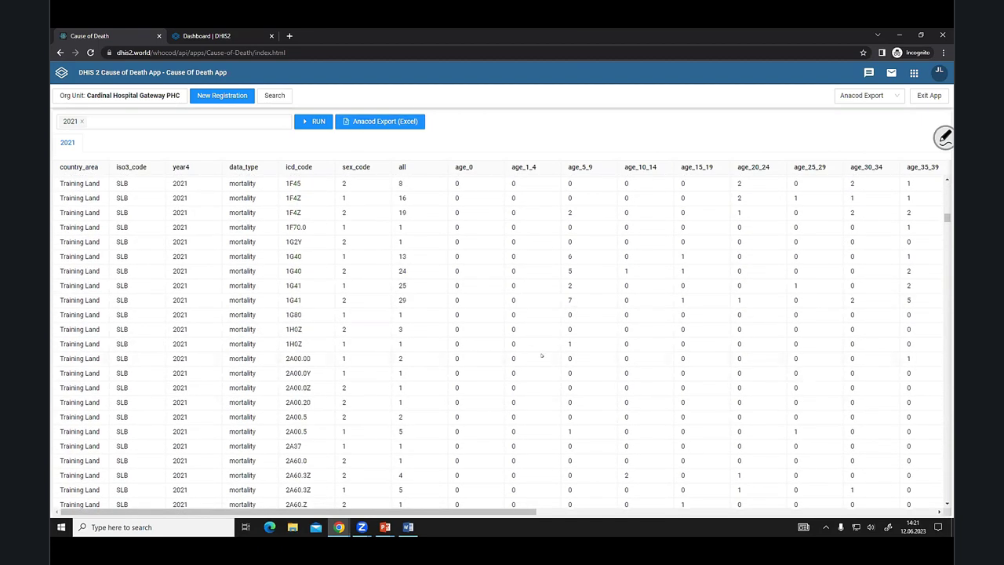
pyautogui.scroll(5, 540, 371)
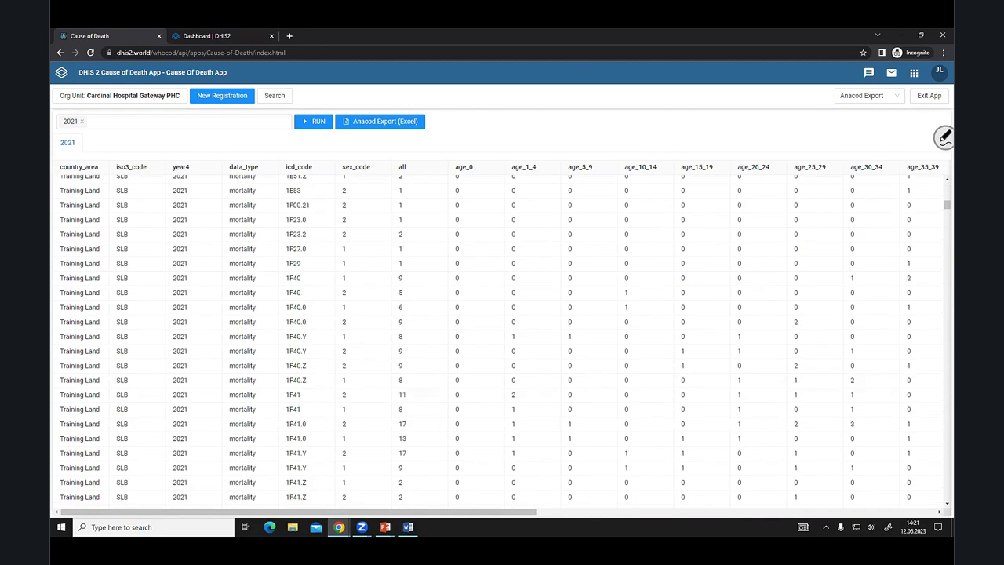
pyautogui.scroll(10, 505, 341)
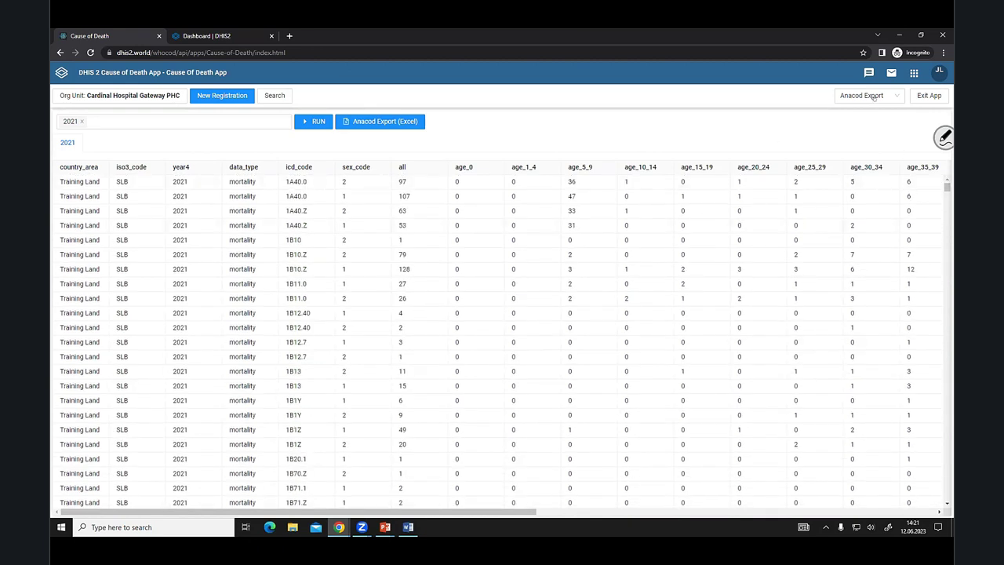
pyautogui.click(929, 96)
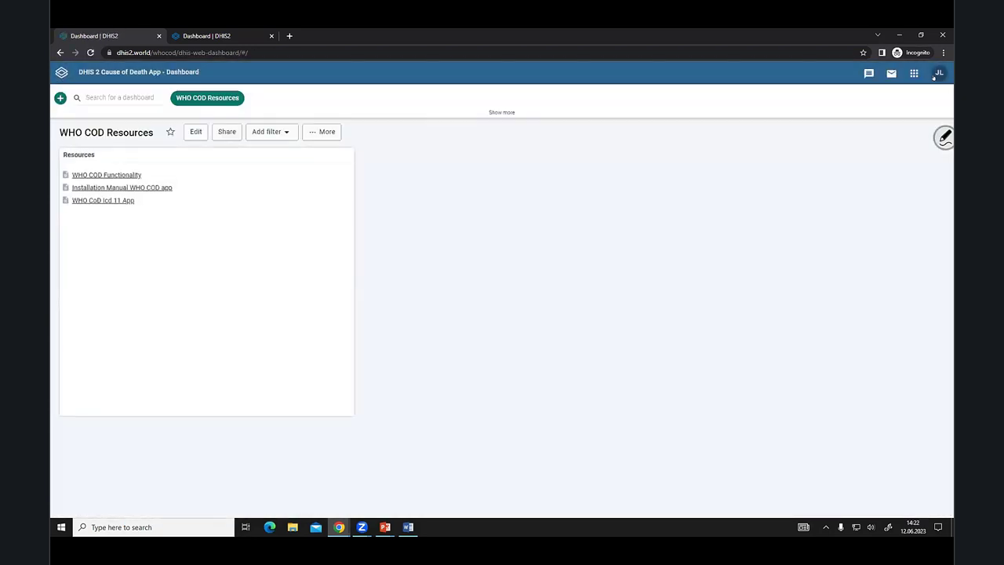
# Log out of DHIS2 from the JL profile menu, then close the Chrome login window and Word manual
pyautogui.click(934, 75)
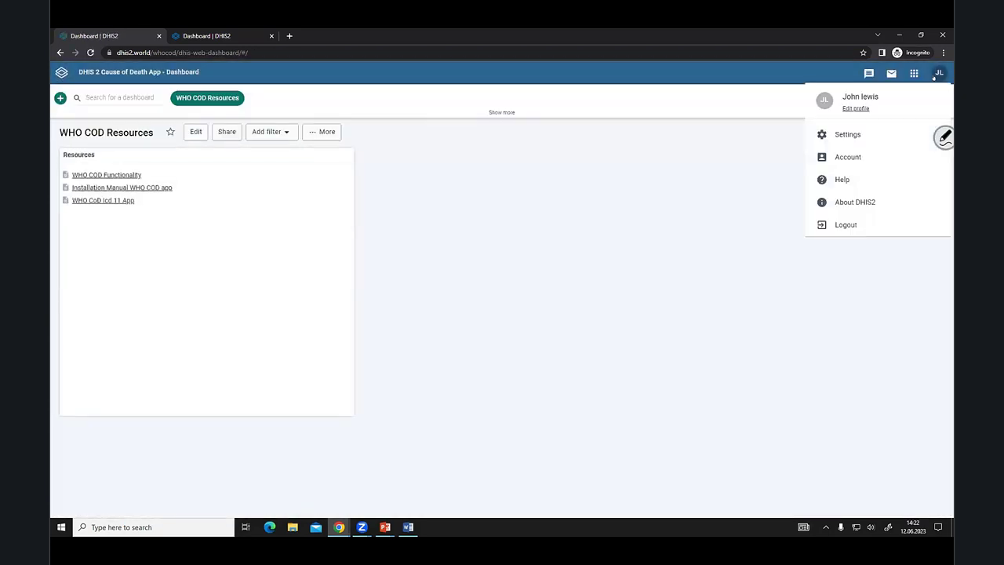
pyautogui.click(845, 225)
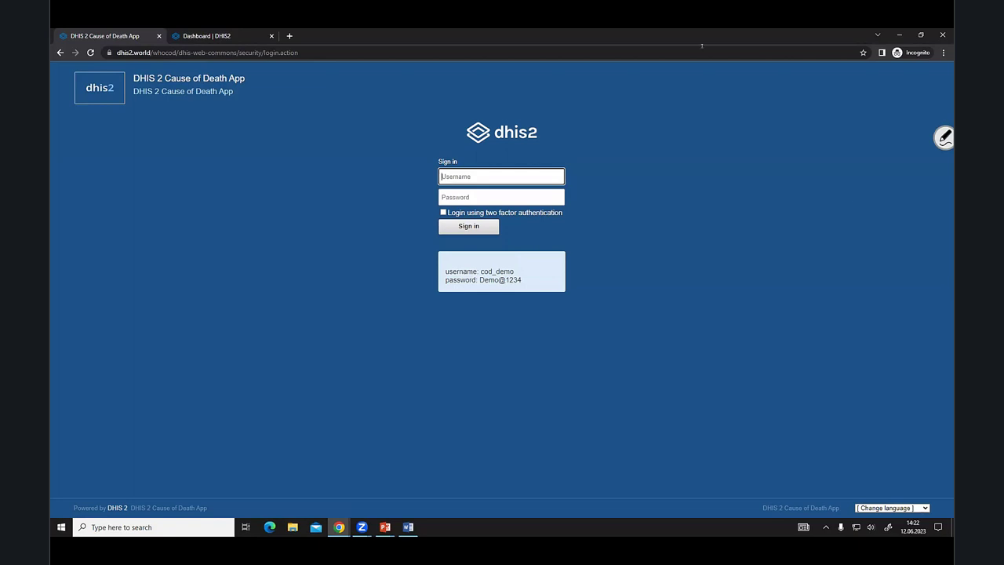
pyautogui.click(942, 35)
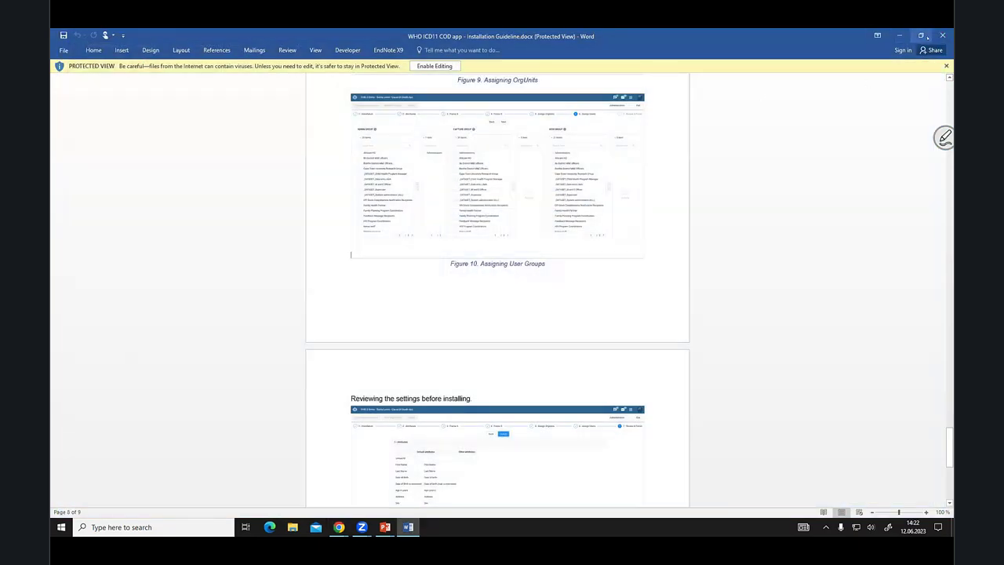
pyautogui.click(942, 34)
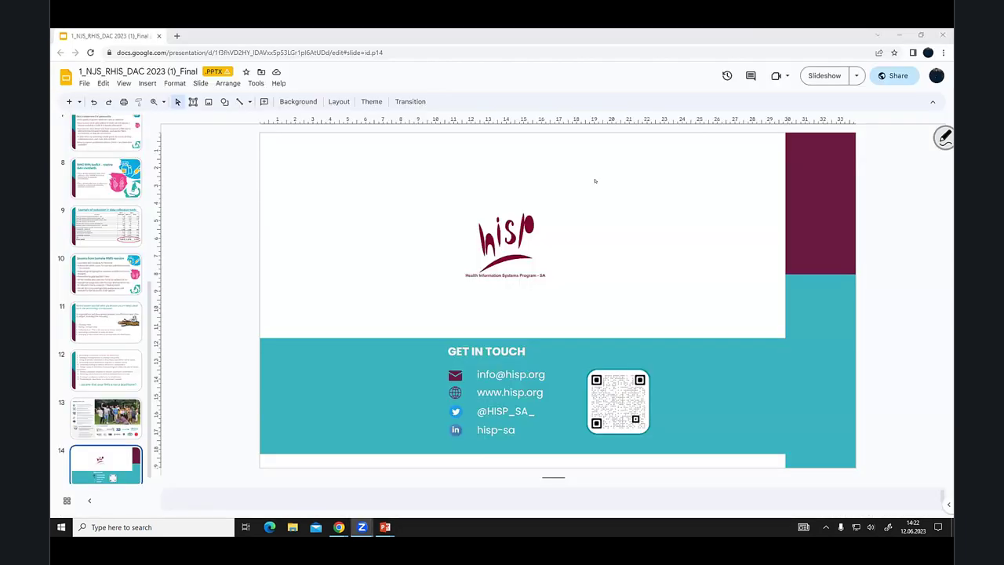